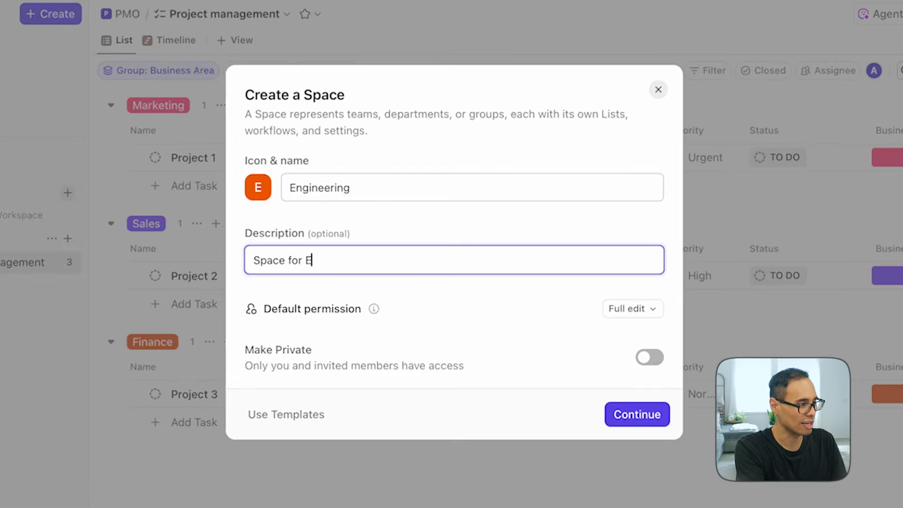
# Step: Complete the Engineering space description as "Space for Engineering Work" and enable Timeline, Gantt and Table as required default views
pyautogui.write('k')
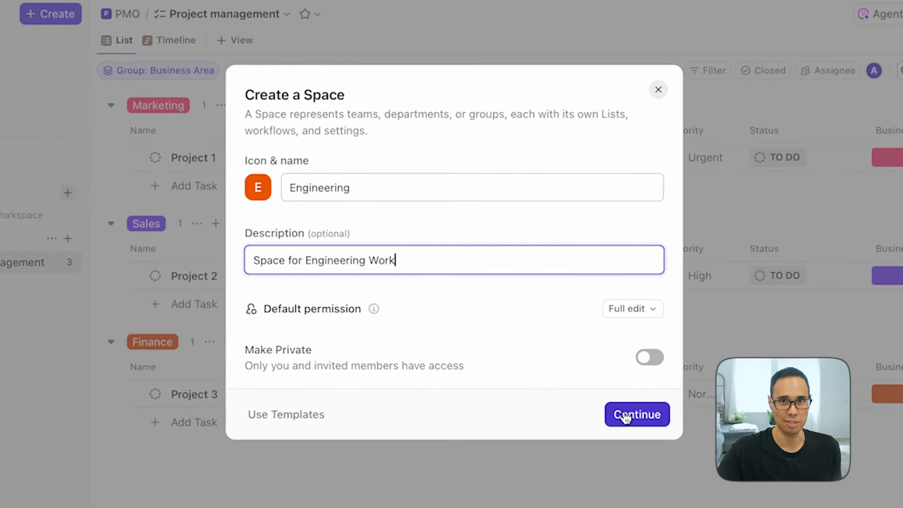
pyautogui.click(628, 398)
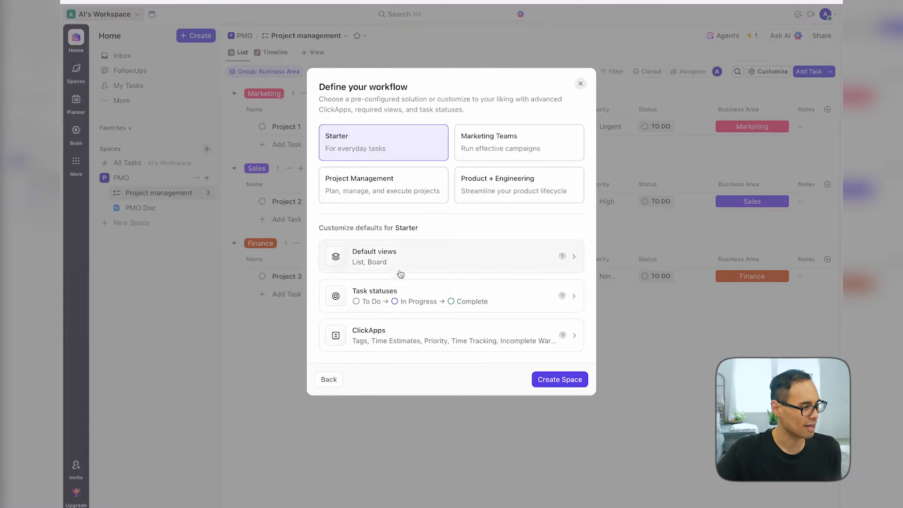
pyautogui.click(416, 260)
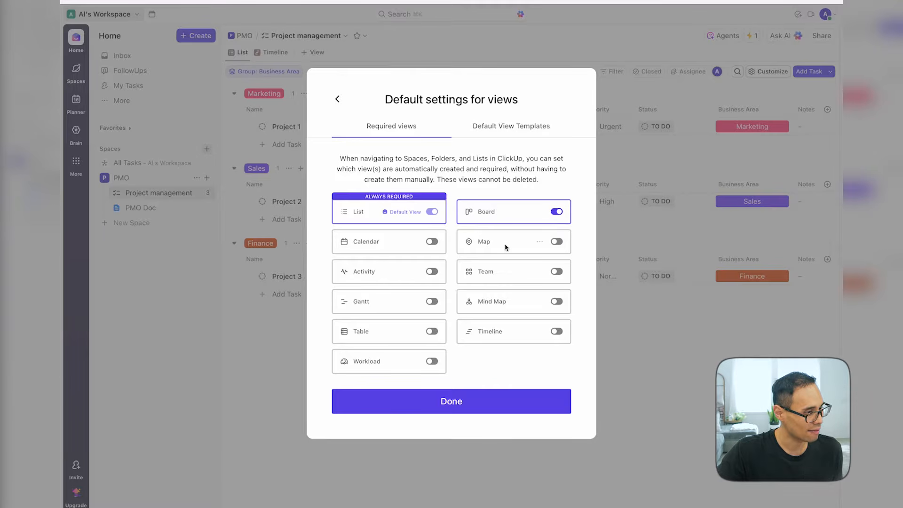
pyautogui.click(557, 332)
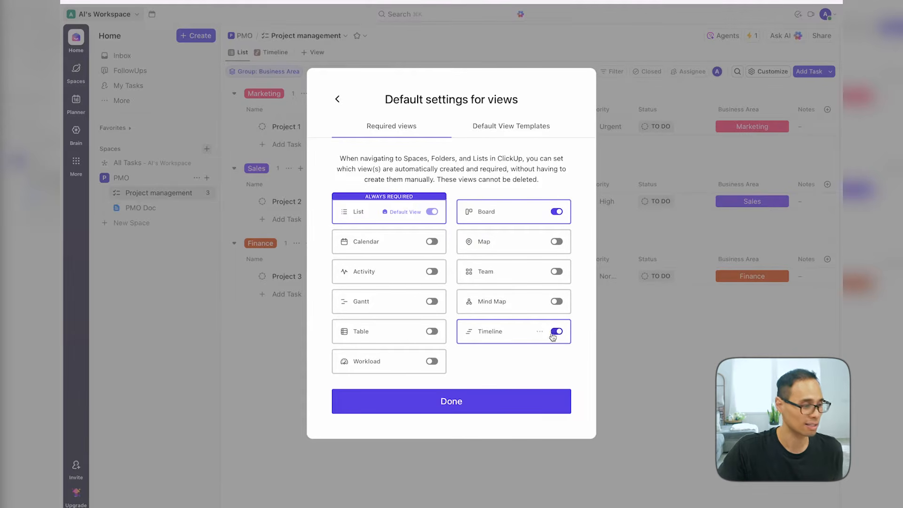
pyautogui.click(431, 303)
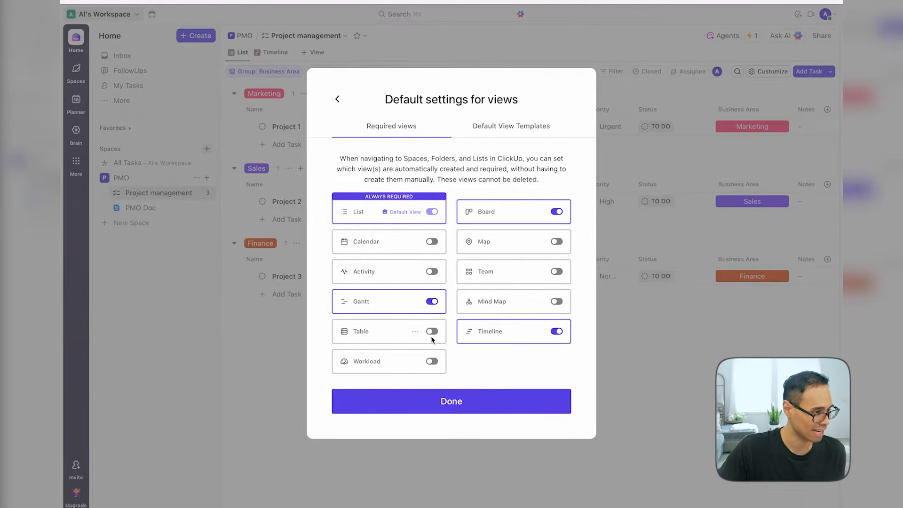
pyautogui.click(432, 332)
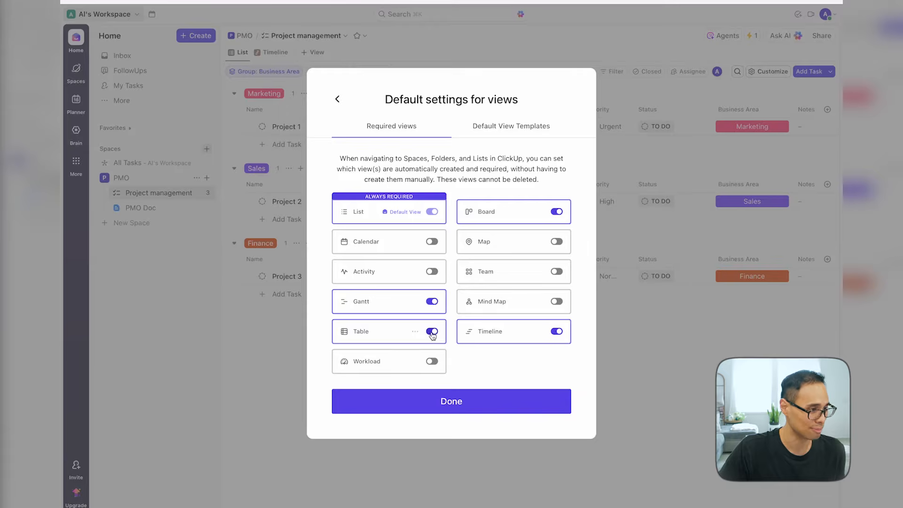
pyautogui.click(446, 407)
# Step: Check the task statuses of the Starter workflow, keep them as they are, and create the Engineering space
pyautogui.click(427, 301)
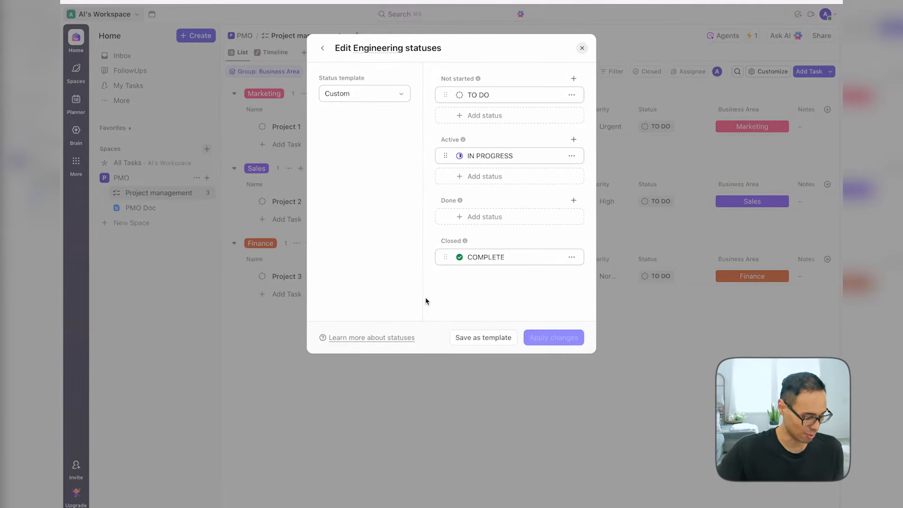
pyautogui.click(323, 48)
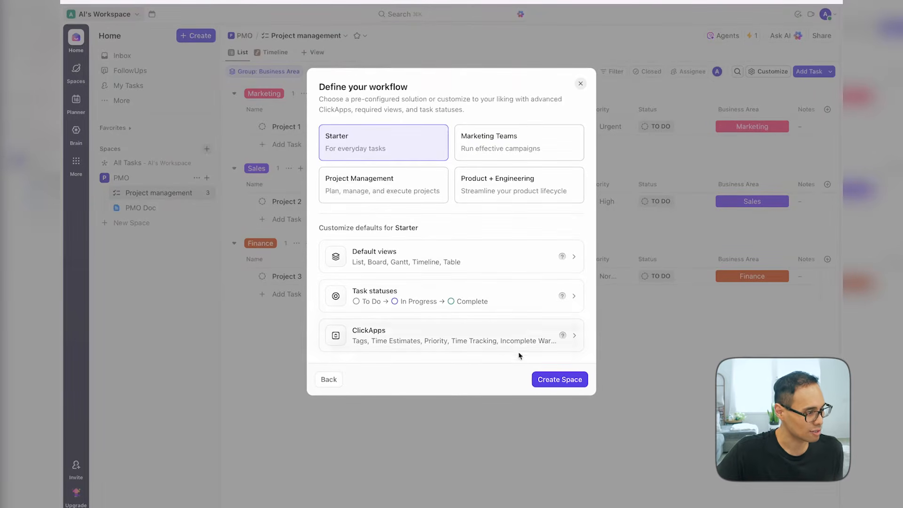
pyautogui.click(560, 380)
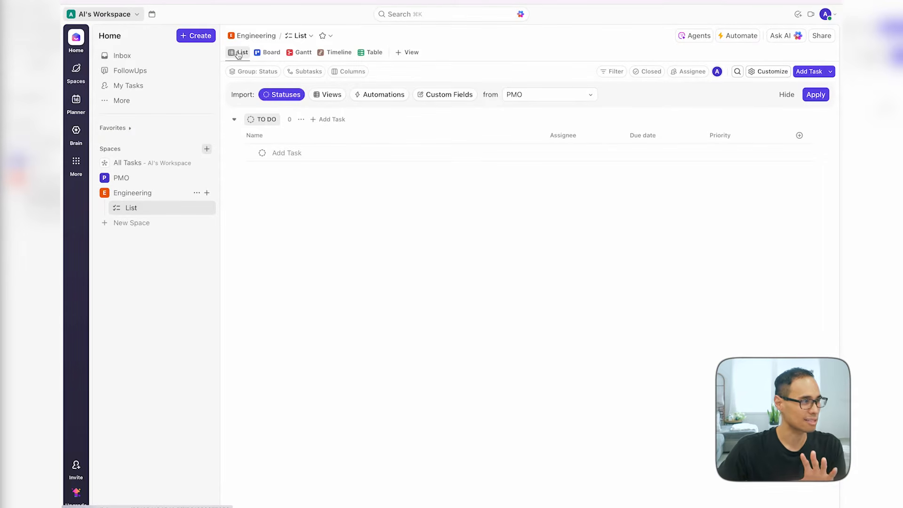
# Step: Look at the Engineering list in the Board and Table views and return to the List view
pyautogui.click(271, 53)
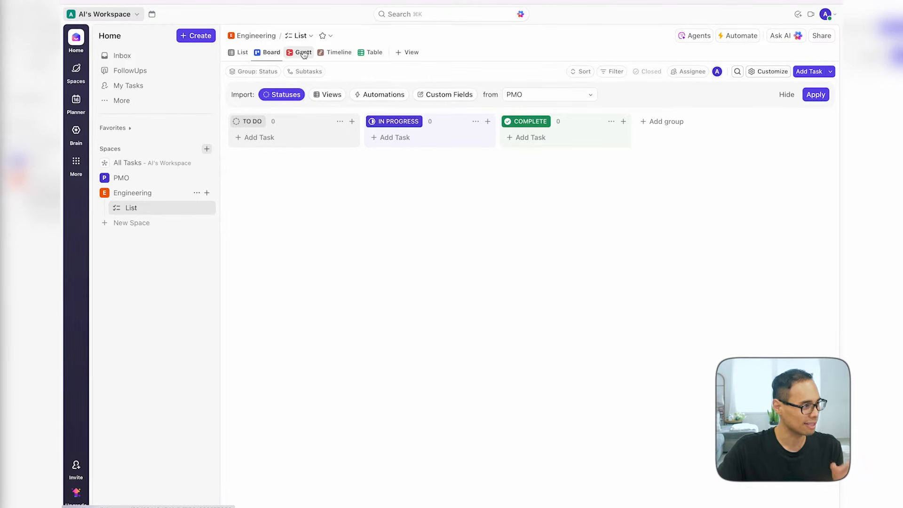
pyautogui.click(371, 54)
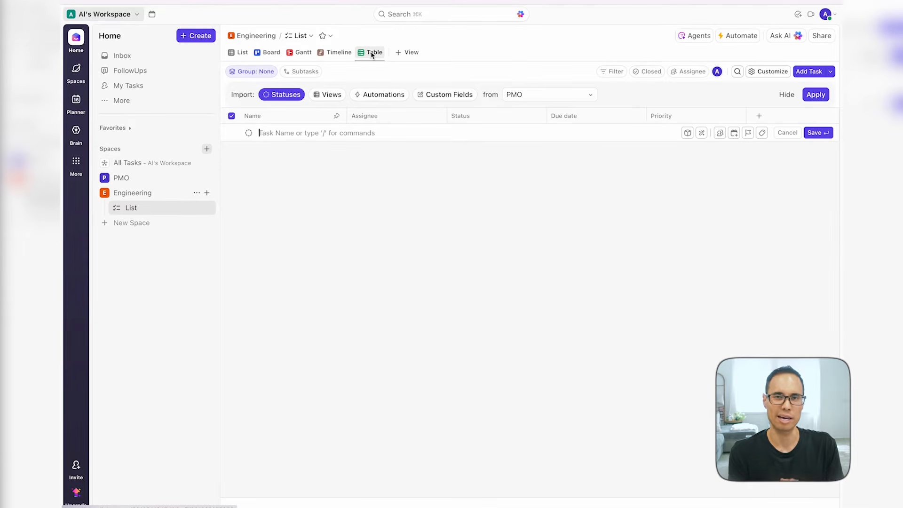
pyautogui.click(244, 54)
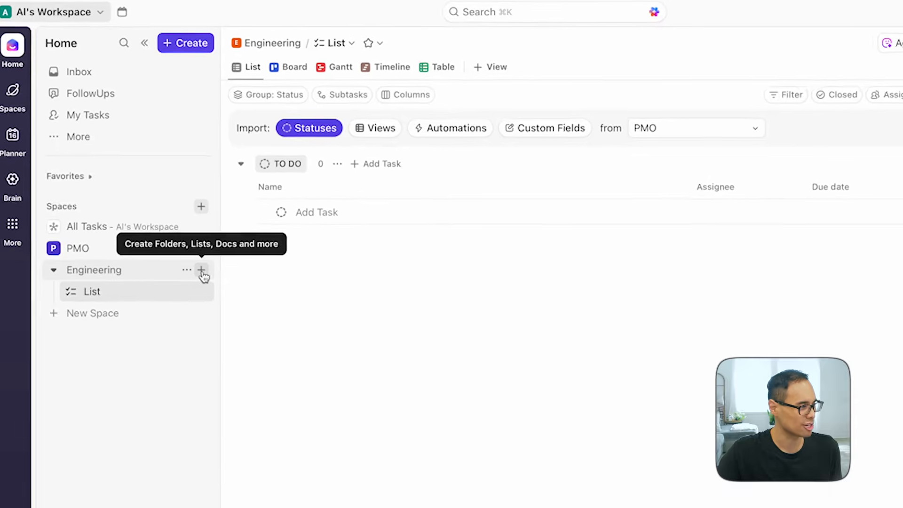
# Step: Create a folder named "Building Desk Project" in the Engineering space
pyautogui.click(209, 283)
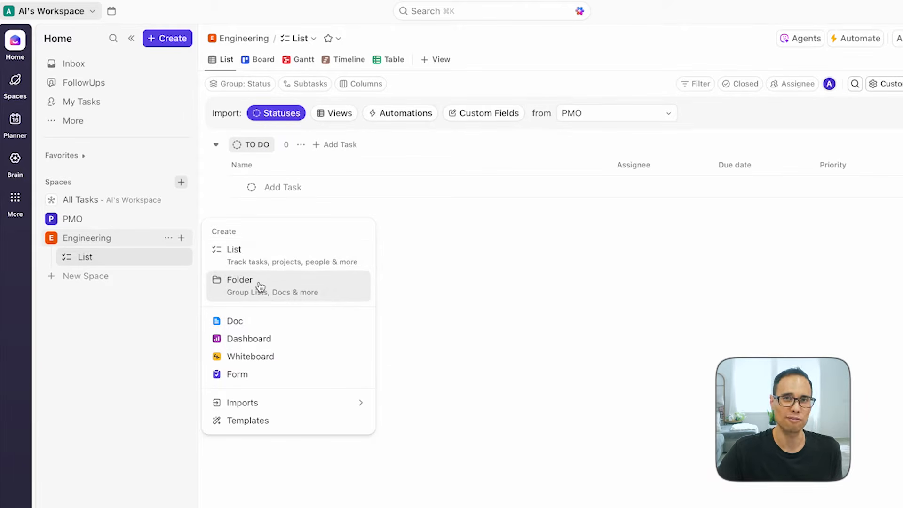
pyautogui.click(260, 287)
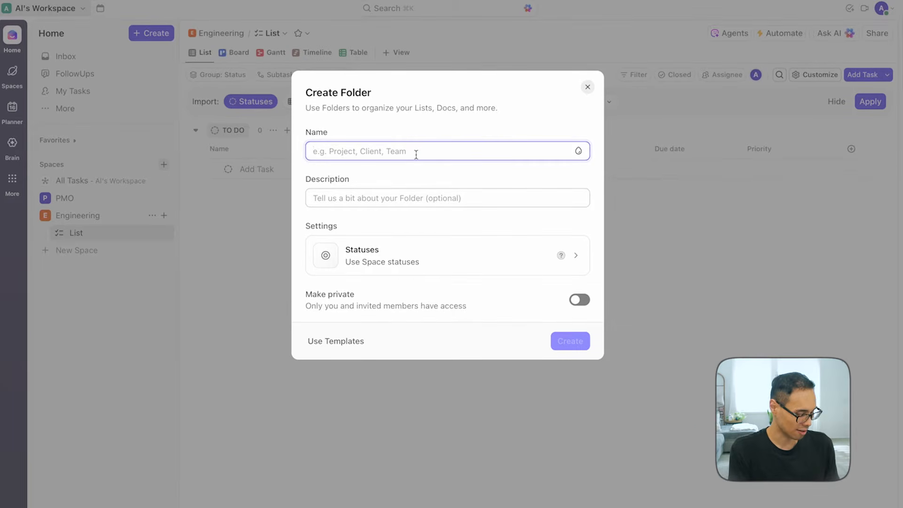
pyautogui.write('Building Desk Project')
pyautogui.click(570, 343)
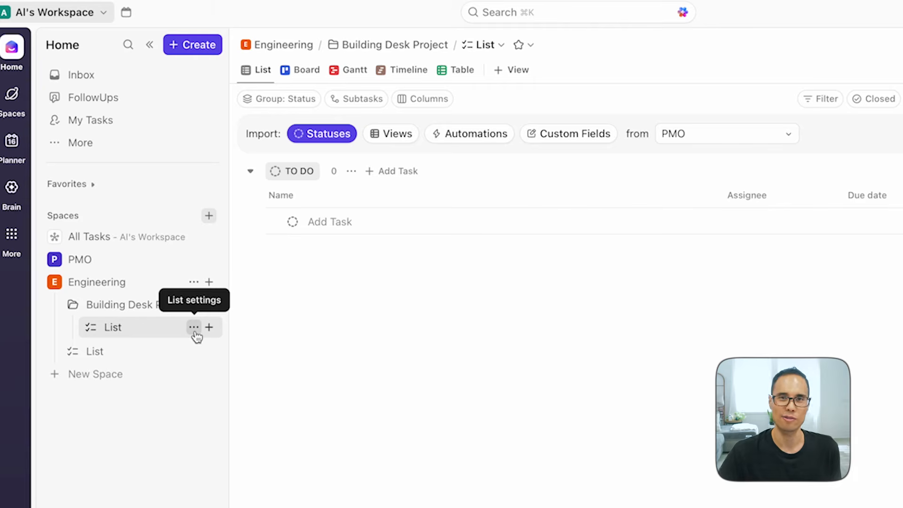
# Step: Rename the list inside the Building Desk Project folder to "Project Plan"
pyautogui.click(194, 327)
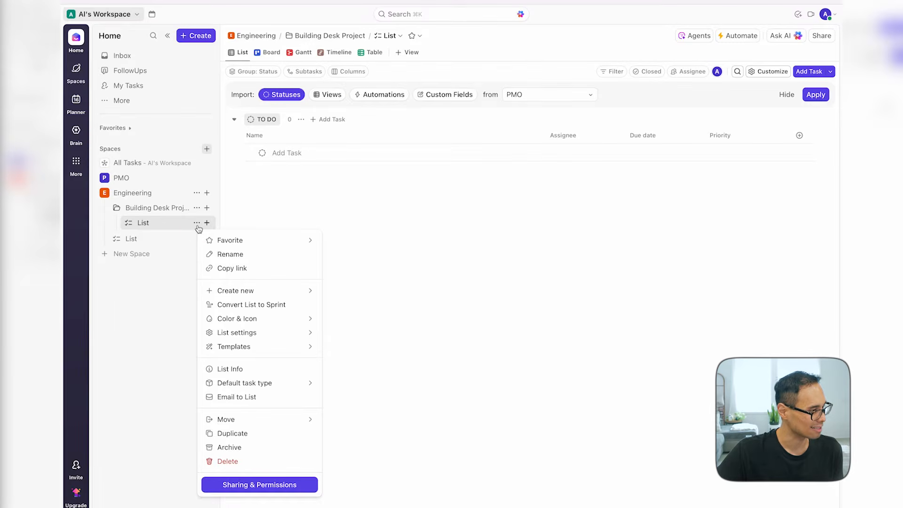
pyautogui.click(235, 254)
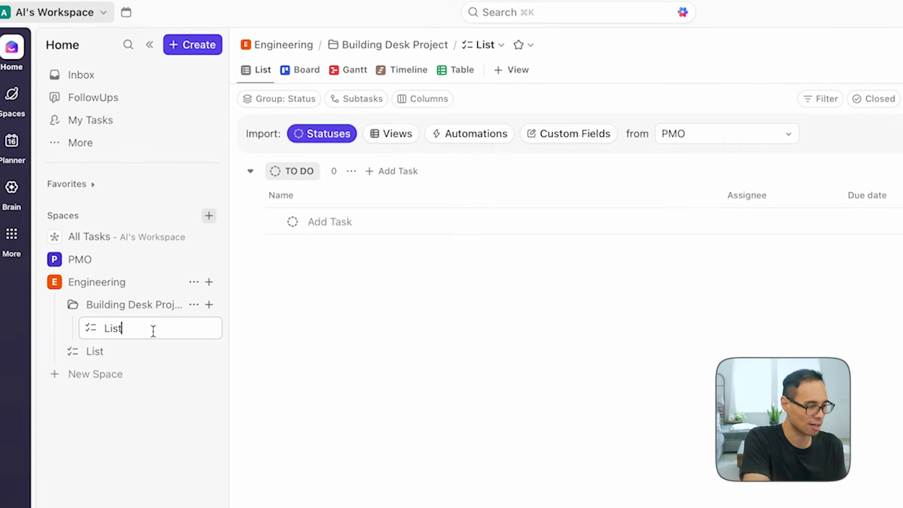
pyautogui.press('BackSpace')
pyautogui.press('BackSpace')
pyautogui.press('BackSpace')
pyautogui.press('BackSpace')
pyautogui.write('Project Plan')
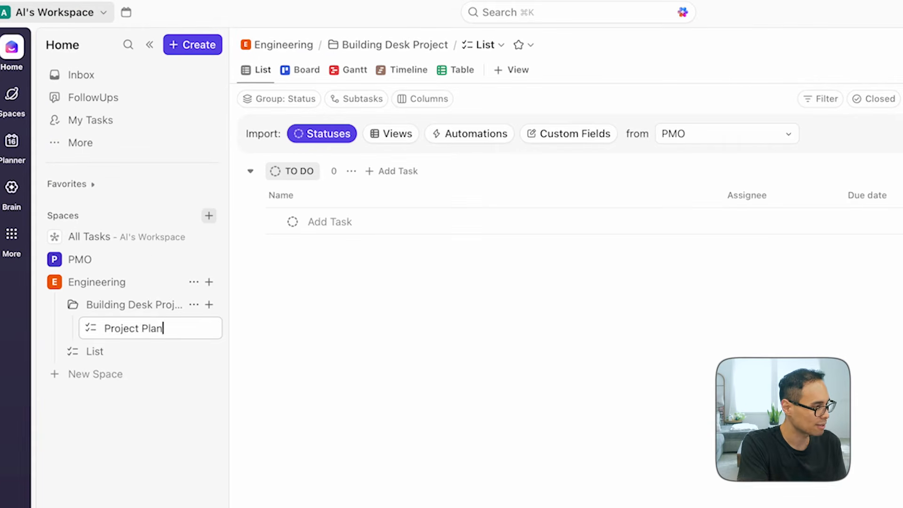
pyautogui.press('Return')
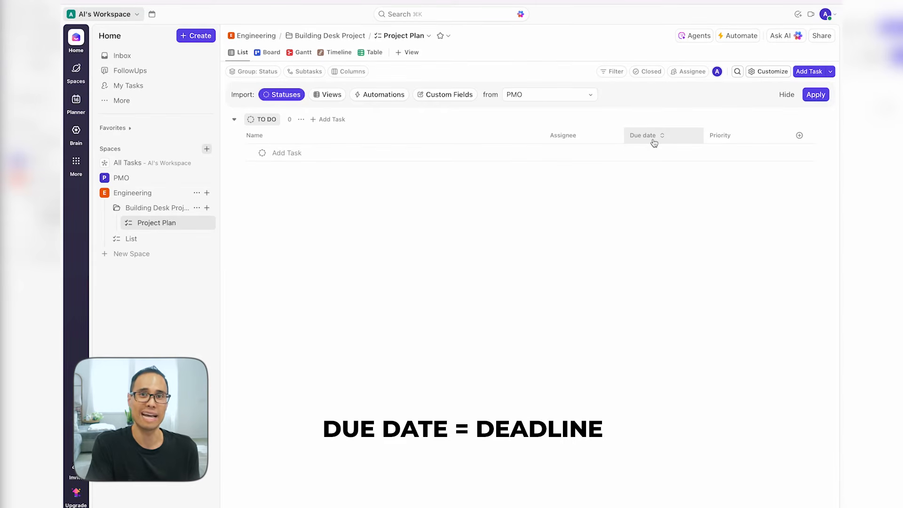
# Step: Hide the Priority column in the Project Plan list
pyautogui.click(723, 137)
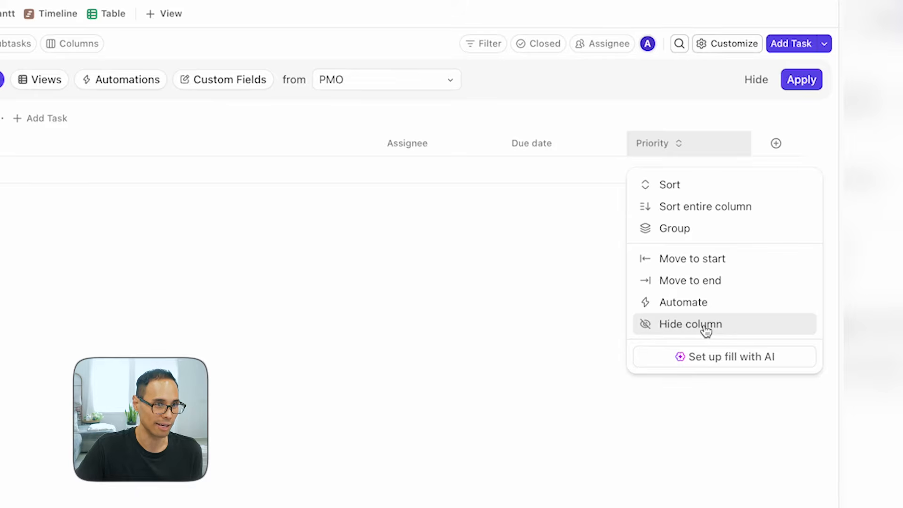
pyautogui.click(706, 329)
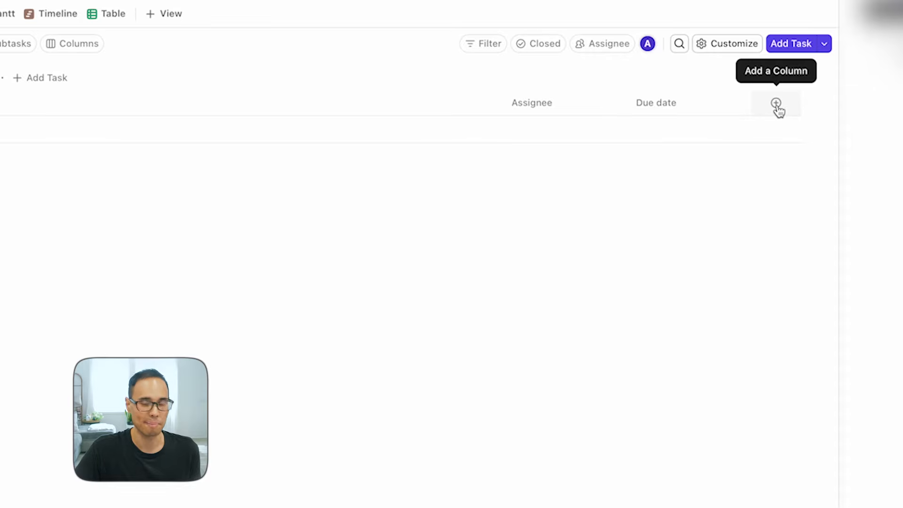
# Step: Show the existing Start date field as a column in the Project Plan list and place it before Due date
pyautogui.click(776, 103)
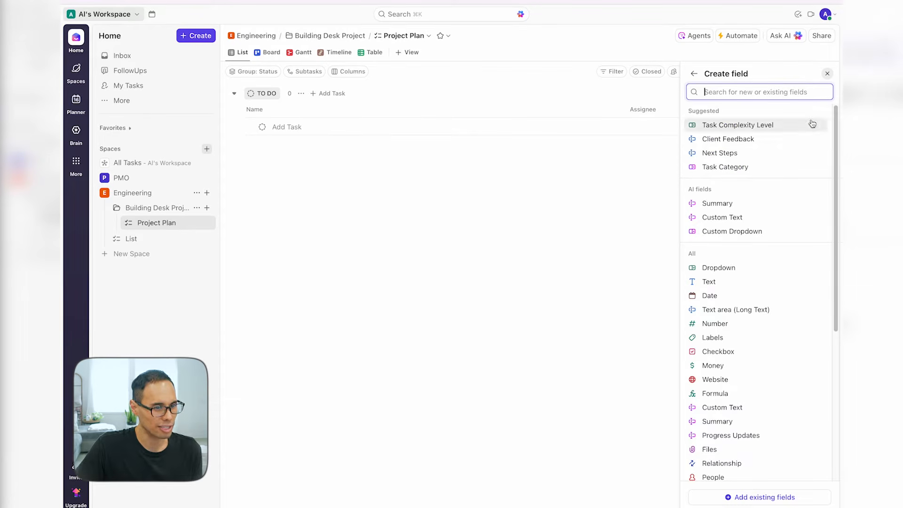
pyautogui.moveTo(836, 137)
pyautogui.mouseDown()
pyautogui.moveTo(838, 263)
pyautogui.moveTo(832, 131)
pyautogui.mouseUp()
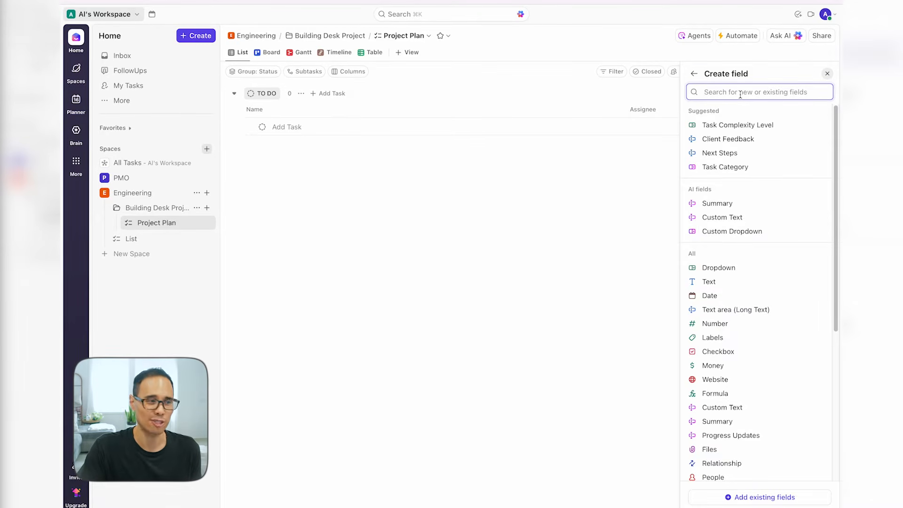
pyautogui.write('start date')
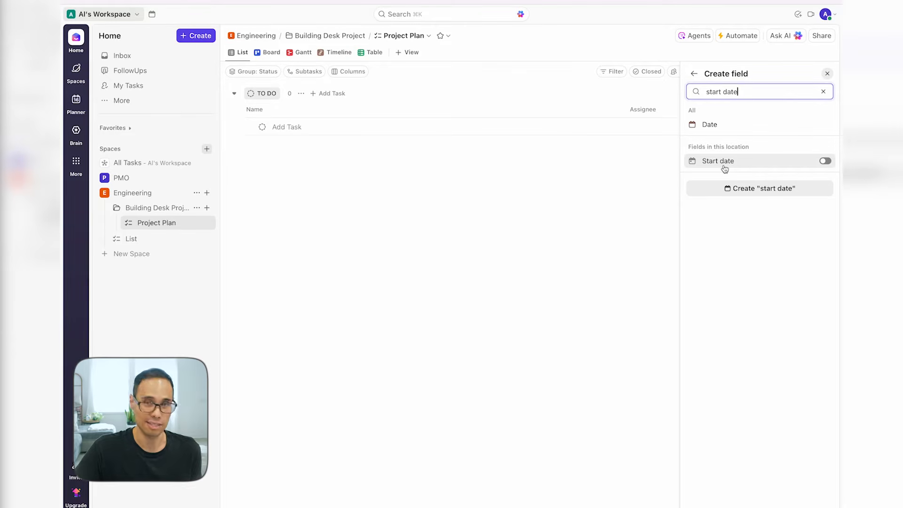
pyautogui.click(825, 161)
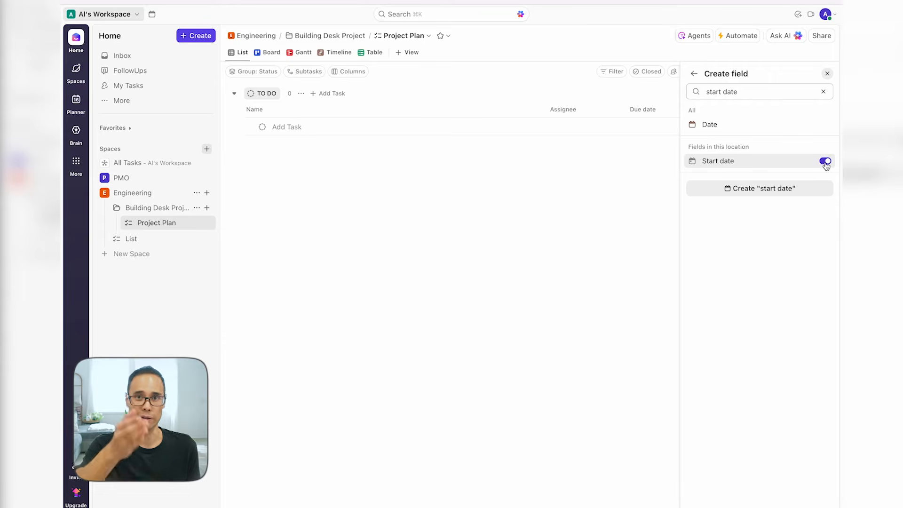
pyautogui.click(693, 74)
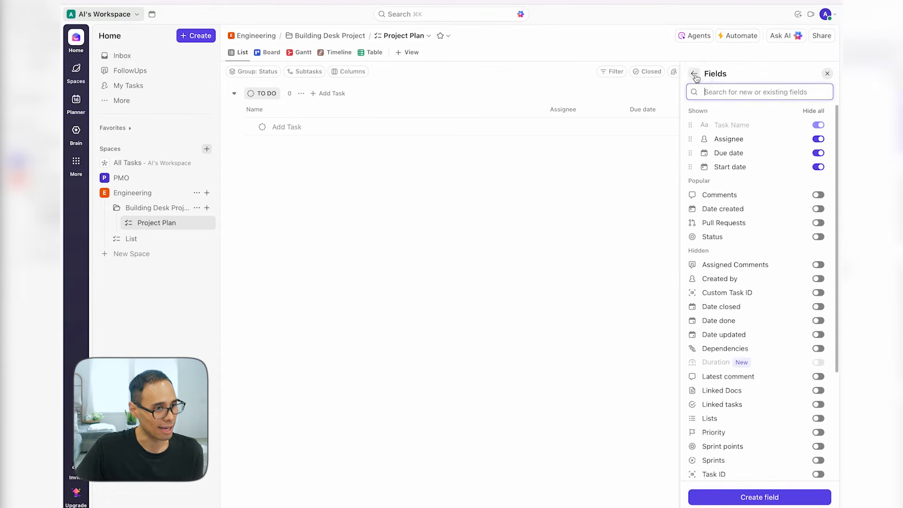
pyautogui.click(693, 74)
pyautogui.click(636, 219)
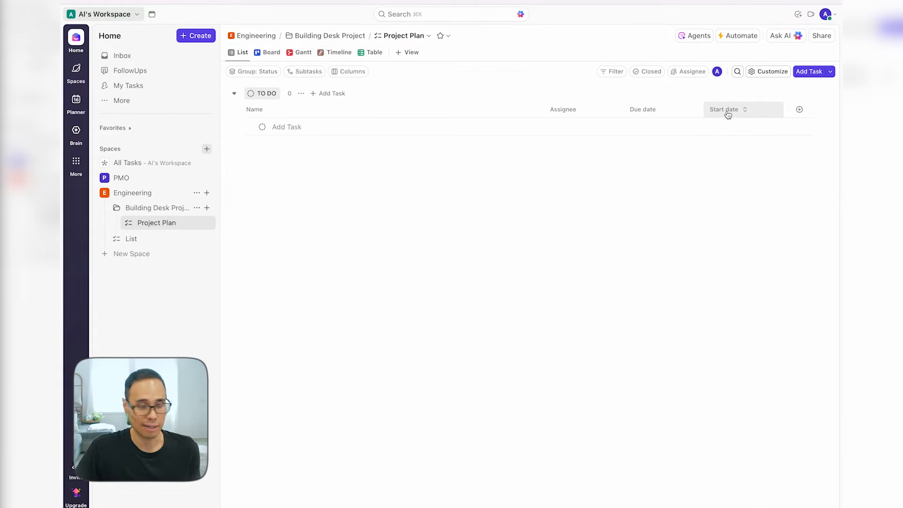
pyautogui.moveTo(727, 114); pyautogui.dragTo(641, 120)
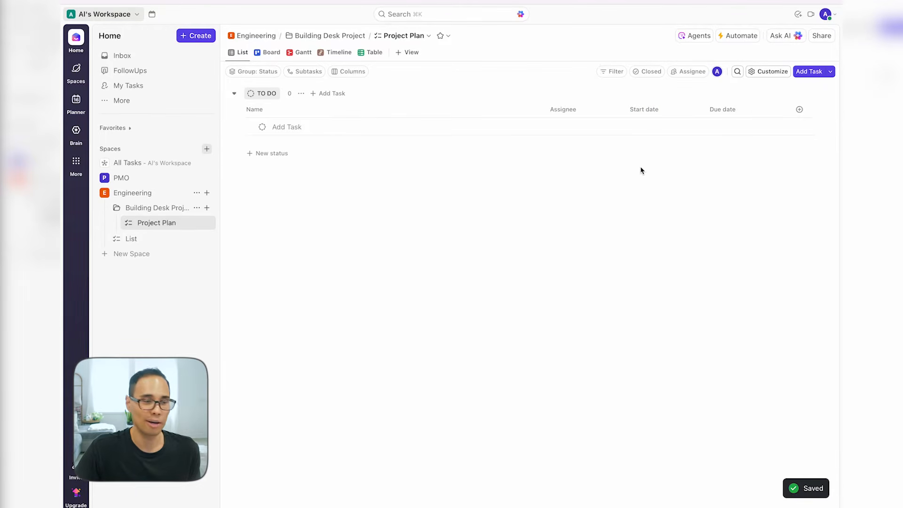
# Step: Create a Progress (Manual) field named "% Completed" and place its column between Assignee and Start date
pyautogui.click(799, 110)
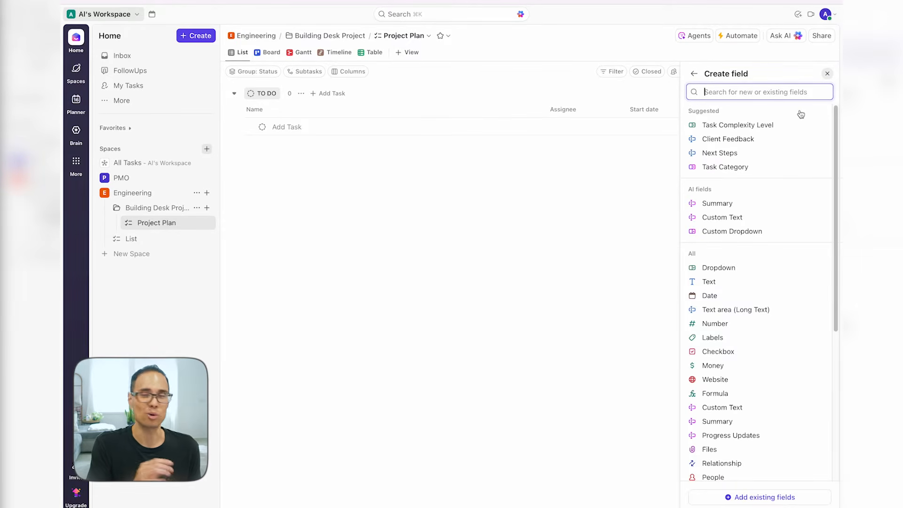
pyautogui.click(758, 92)
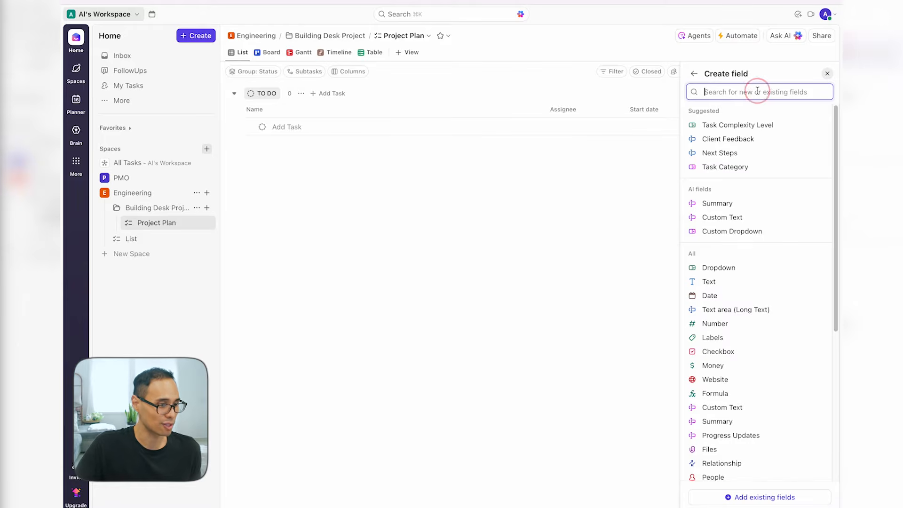
pyautogui.write('progress')
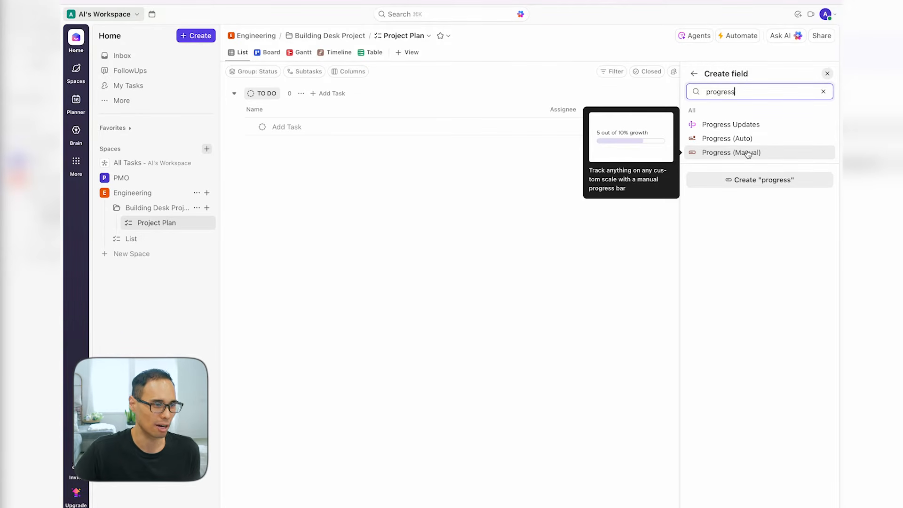
pyautogui.click(748, 153)
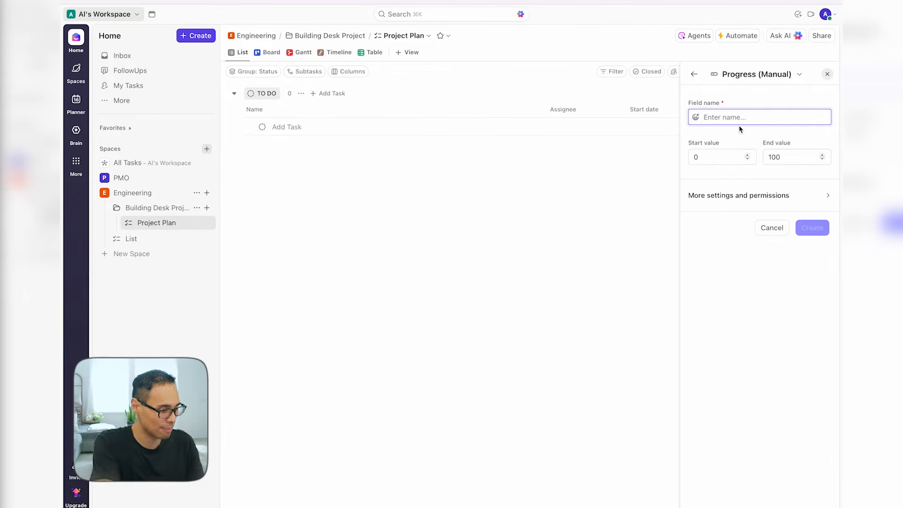
pyautogui.write('% Completed')
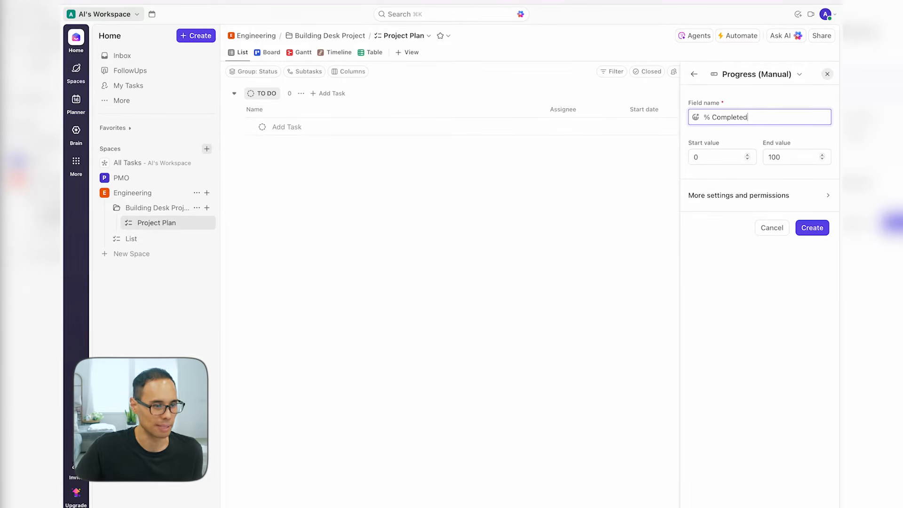
pyautogui.click(811, 231)
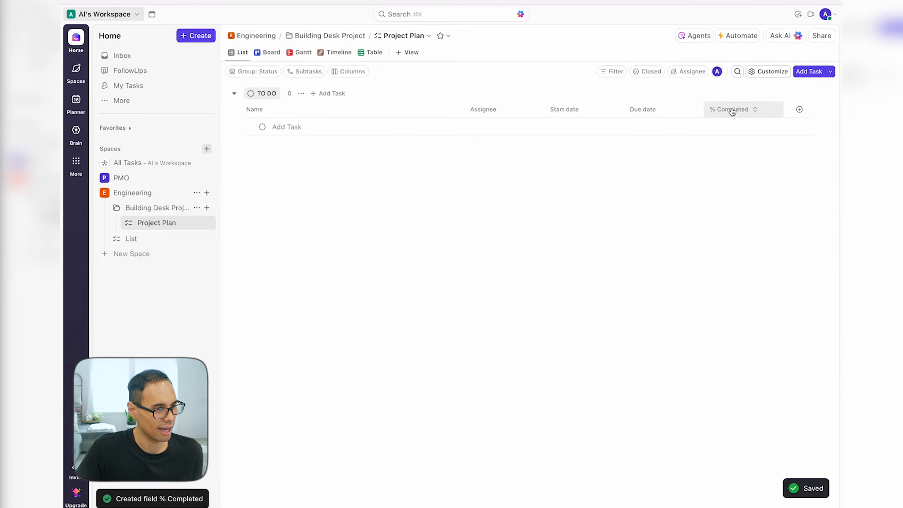
pyautogui.moveTo(732, 112); pyautogui.dragTo(569, 110)
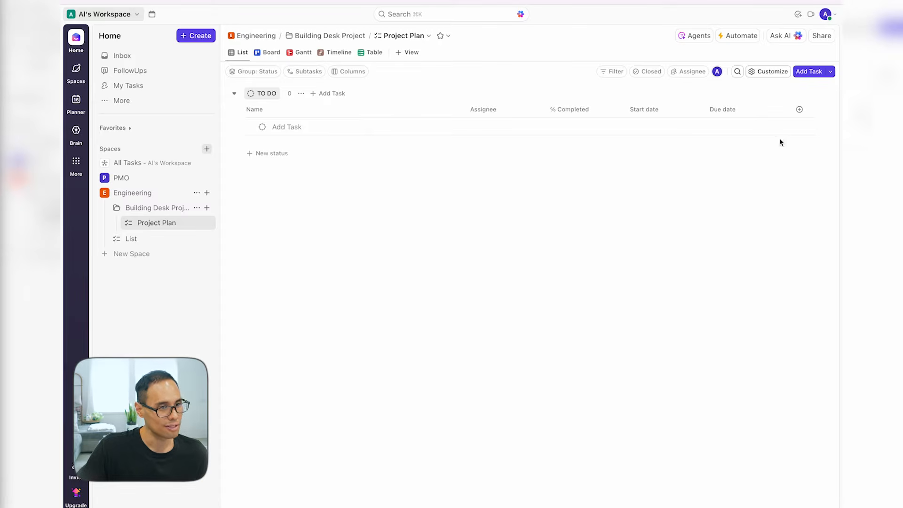
# Step: Show the existing Comments field as a column in the Project Plan list
pyautogui.click(799, 111)
pyautogui.write('comment')
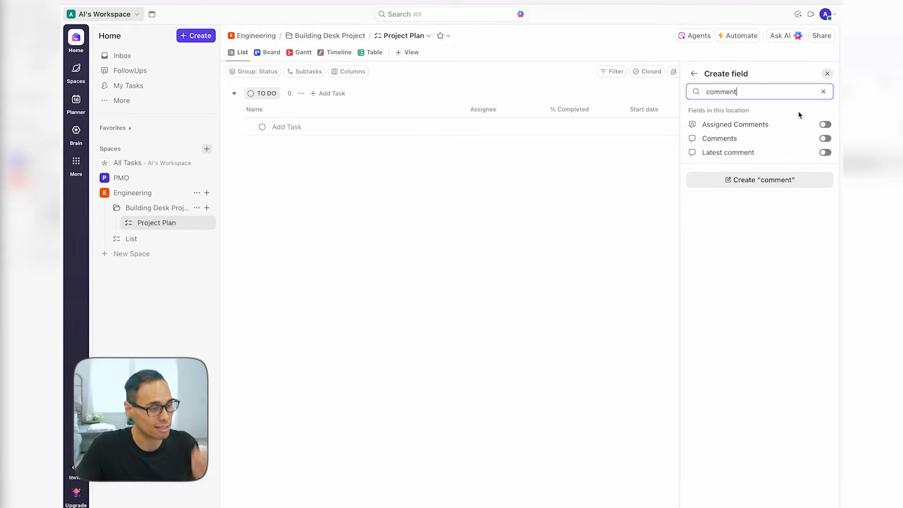
pyautogui.click(825, 138)
pyautogui.click(644, 187)
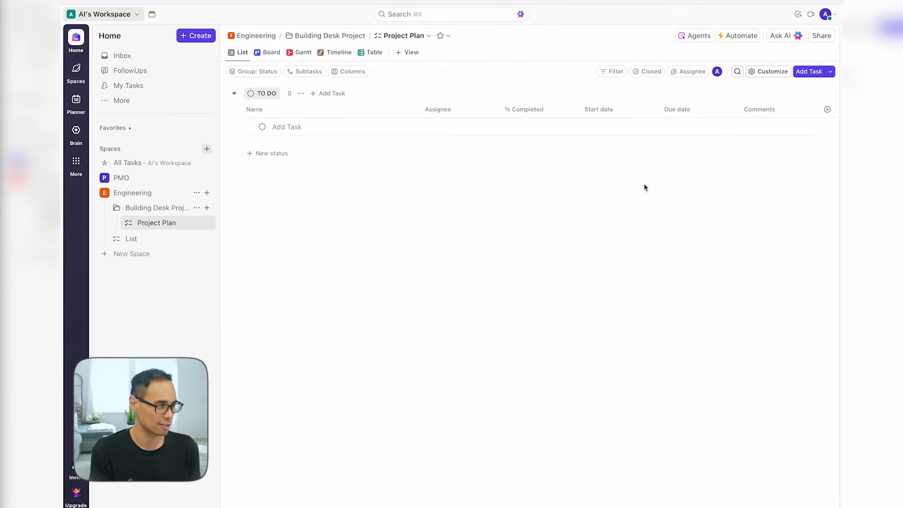
pyautogui.click(447, 94)
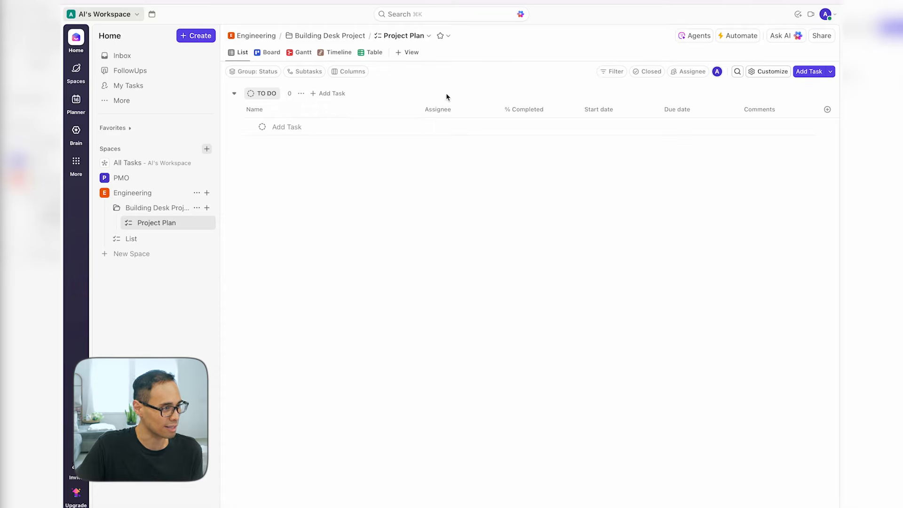
pyautogui.click(521, 93)
pyautogui.click(602, 94)
pyautogui.click(675, 91)
pyautogui.click(764, 91)
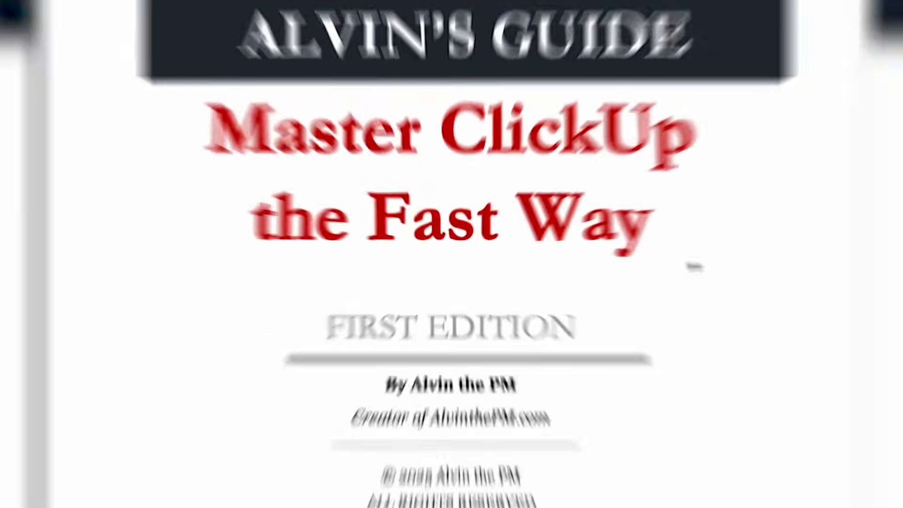
pyautogui.scroll(-20, 637, 251)
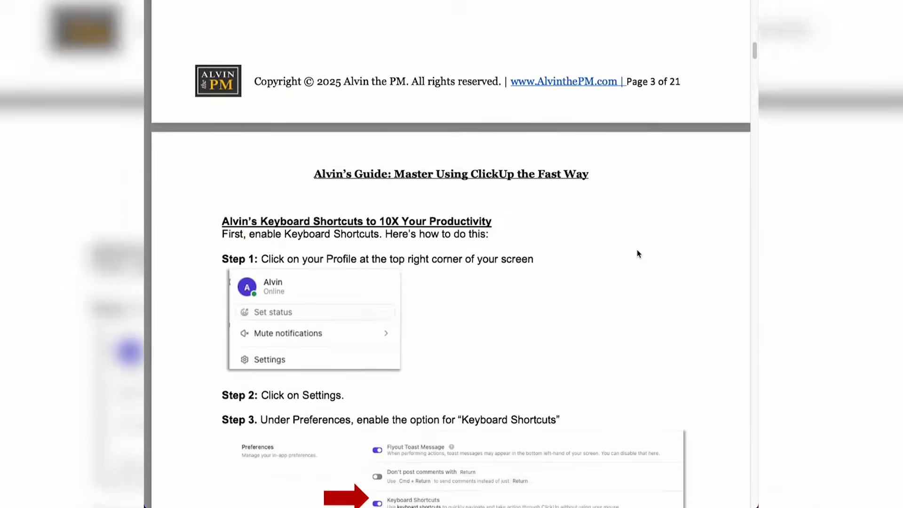
pyautogui.scroll(-20, 638, 254)
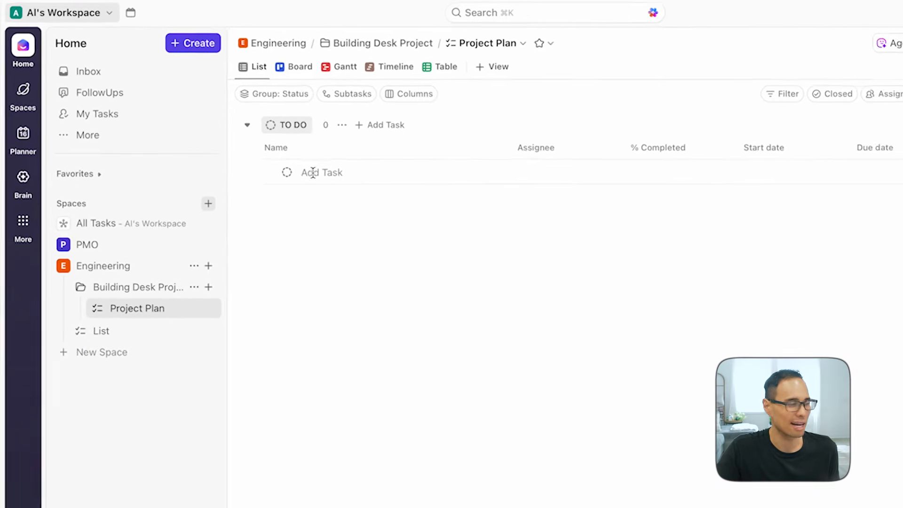
# Step: Add the tasks "Order Desk Materials" and "Prepar Workspace" under To Do in the Project Plan list
pyautogui.click(313, 173)
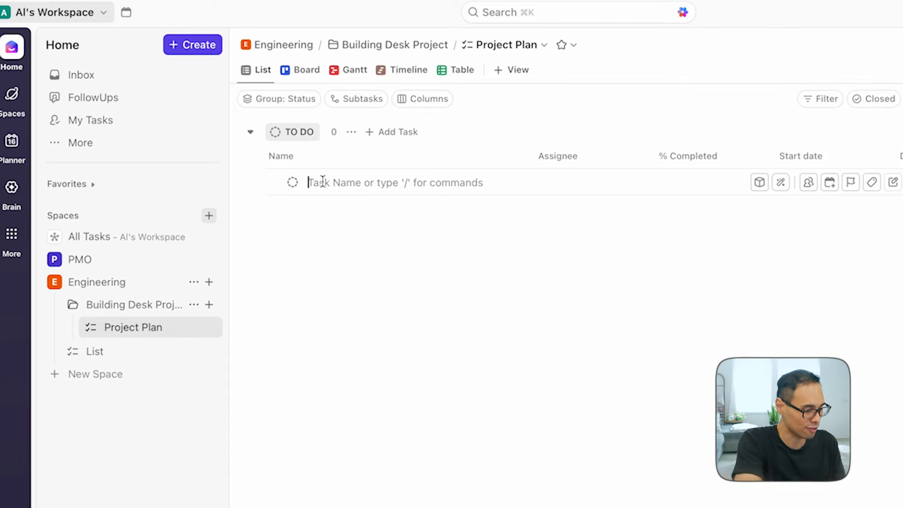
pyautogui.write('Order Desk M')
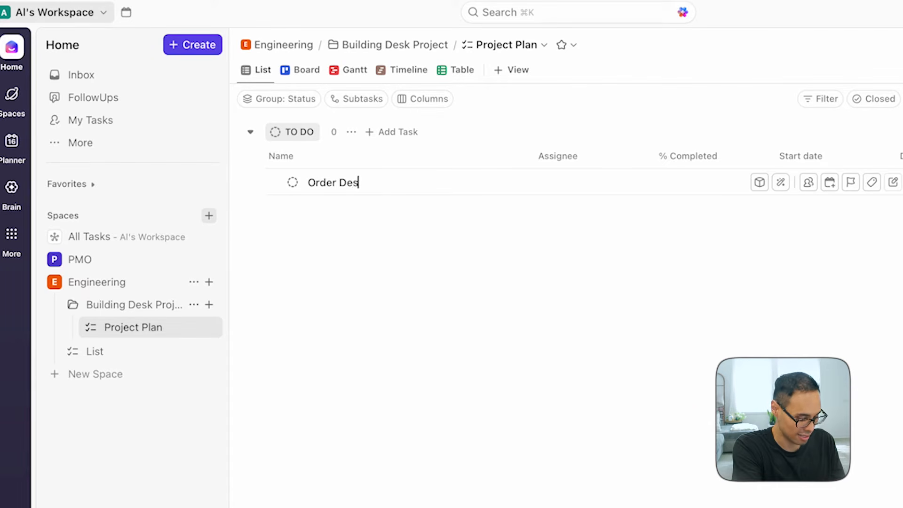
pyautogui.write('aterials')
pyautogui.press('Return')
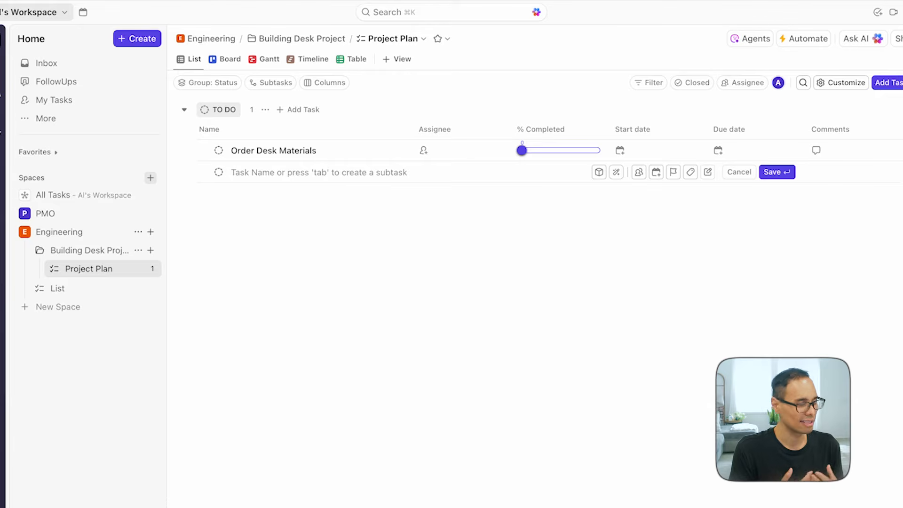
pyautogui.write('Prepar Wrokorkspace')
pyautogui.press('Return')
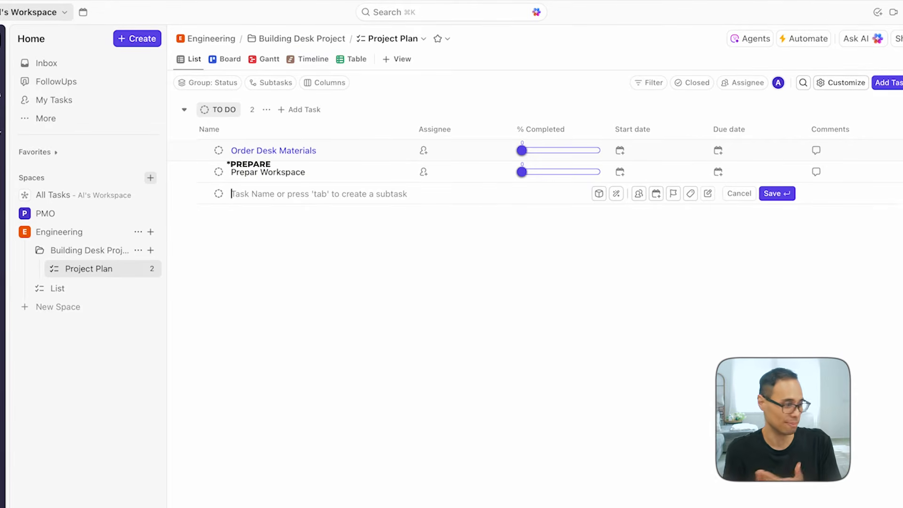
# Step: Add the tasks "Assemble Desk Frame" and "Attach Desk Surface" below the existing Project Plan tasks
pyautogui.write('Assemble Desk Frame')
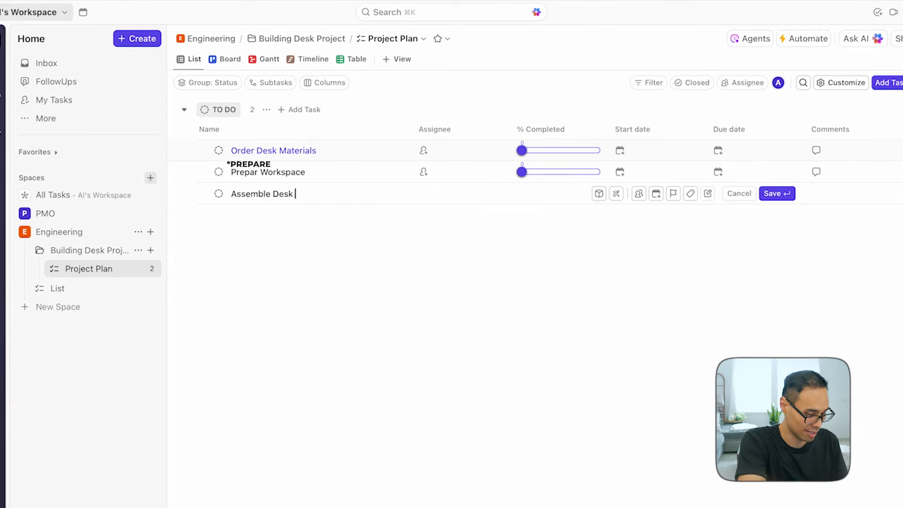
pyautogui.press('Return')
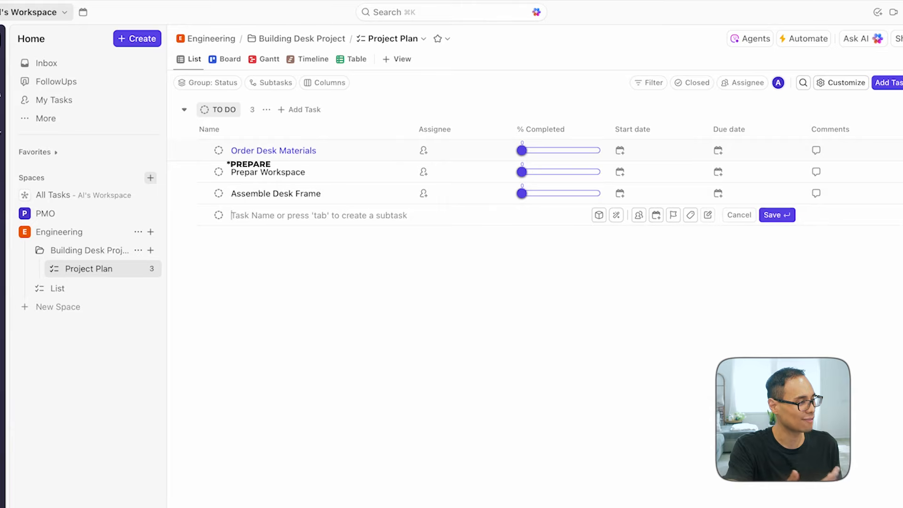
pyautogui.write('Atta')
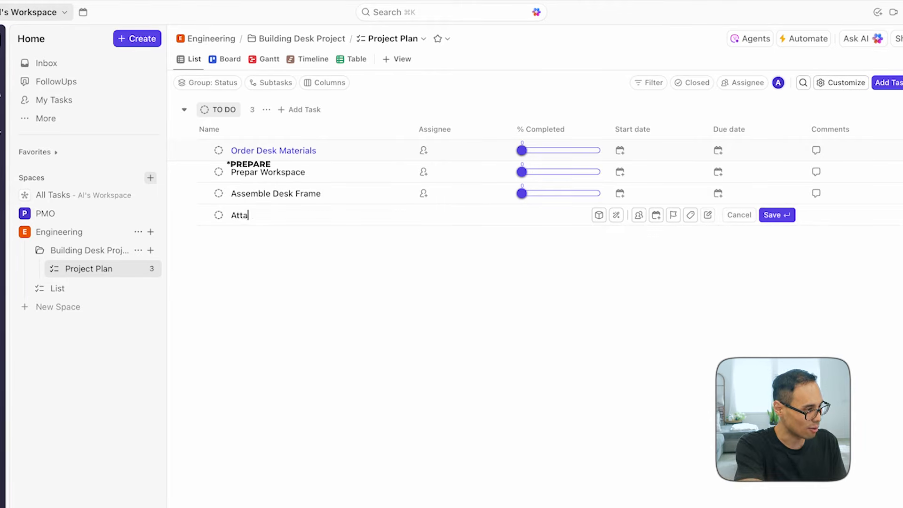
pyautogui.write('ch Desk Surface')
pyautogui.press('Return')
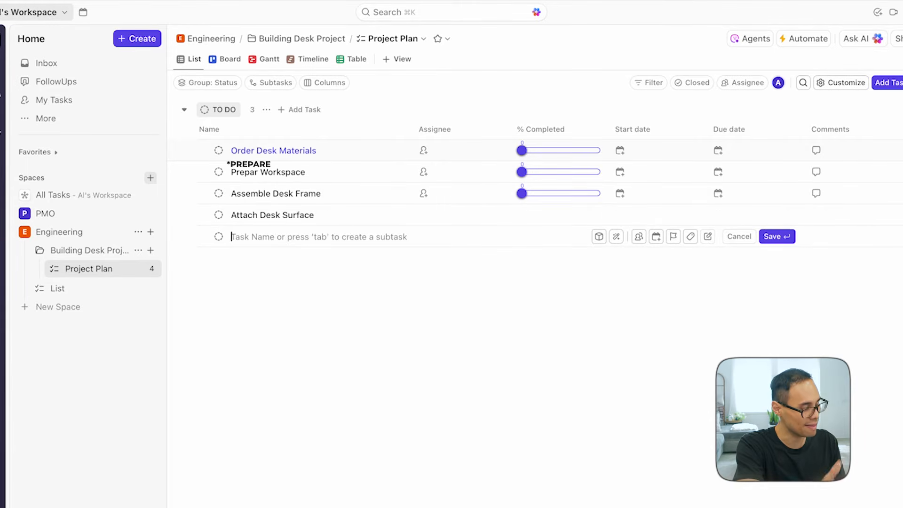
# Step: Add the tasks "Install the Drawer and Storage Units" and "Finish and Clean Desk" to the Project Plan list
pyautogui.write('Install the Drawer an')
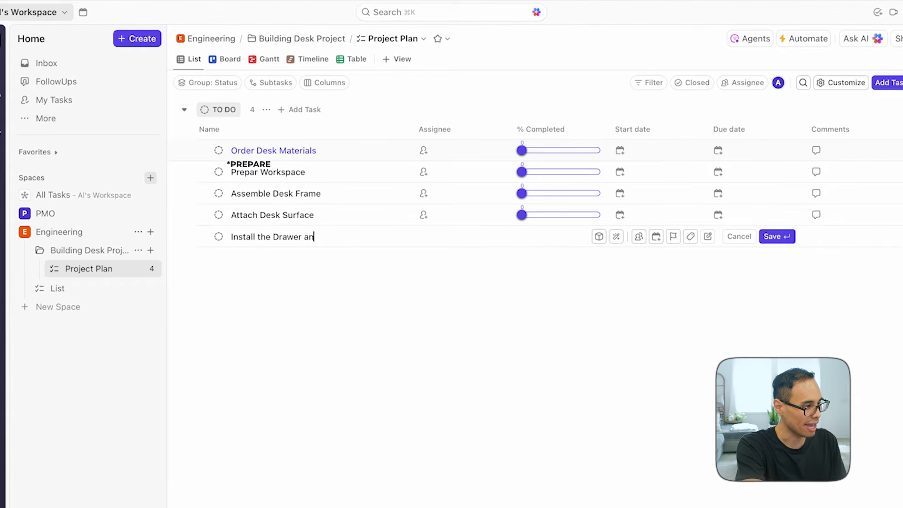
pyautogui.write('d Storage Units')
pyautogui.press('Return')
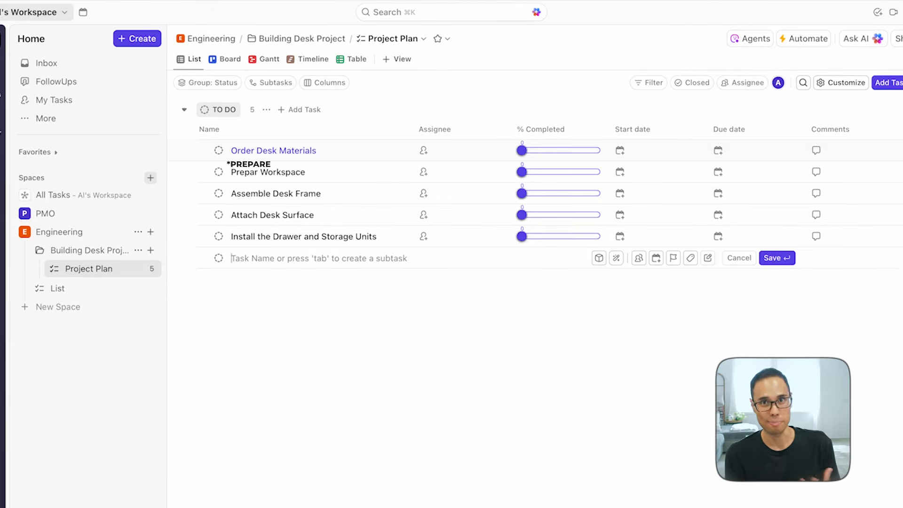
pyautogui.write('Finish')
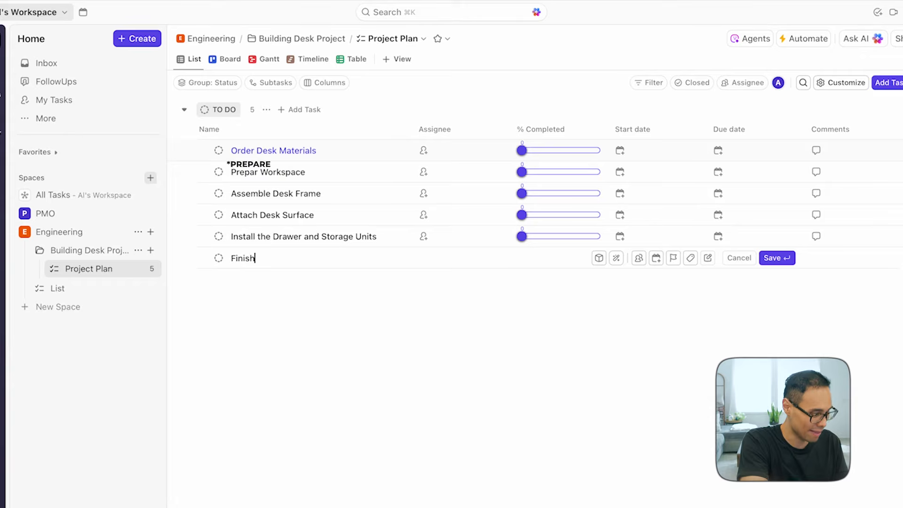
pyautogui.write(' and Clean Desk')
pyautogui.press('Return')
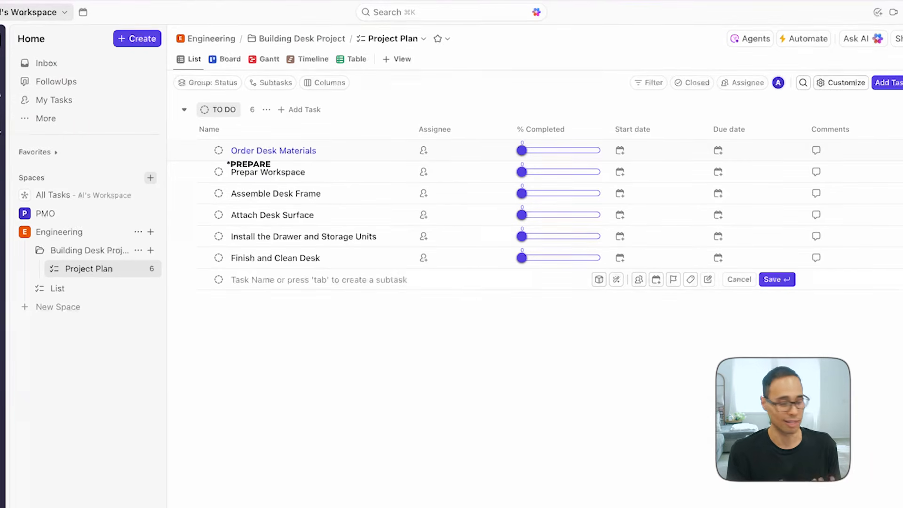
# Step: Add the closing tasks "Test Desk for Stability", "Final Check" and "Setup New Desk" to the Project Plan list
pyautogui.write('Test ')
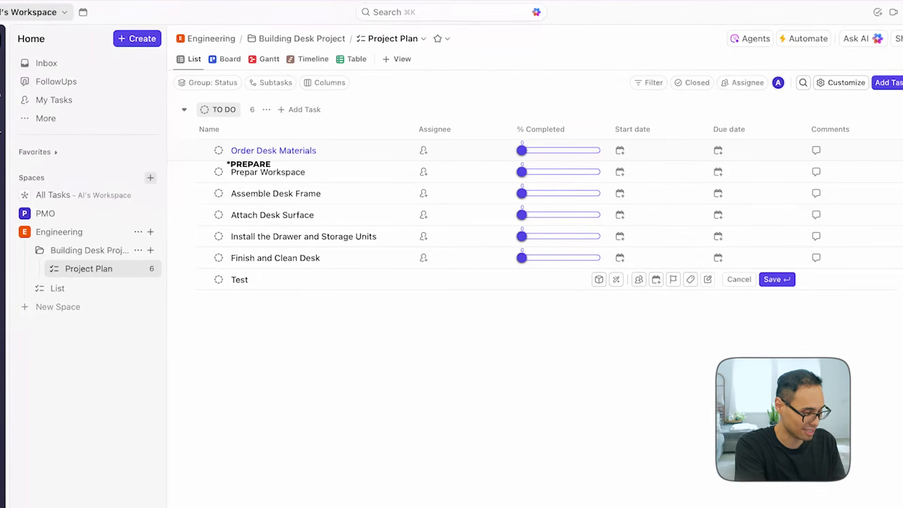
pyautogui.write('Desk for S')
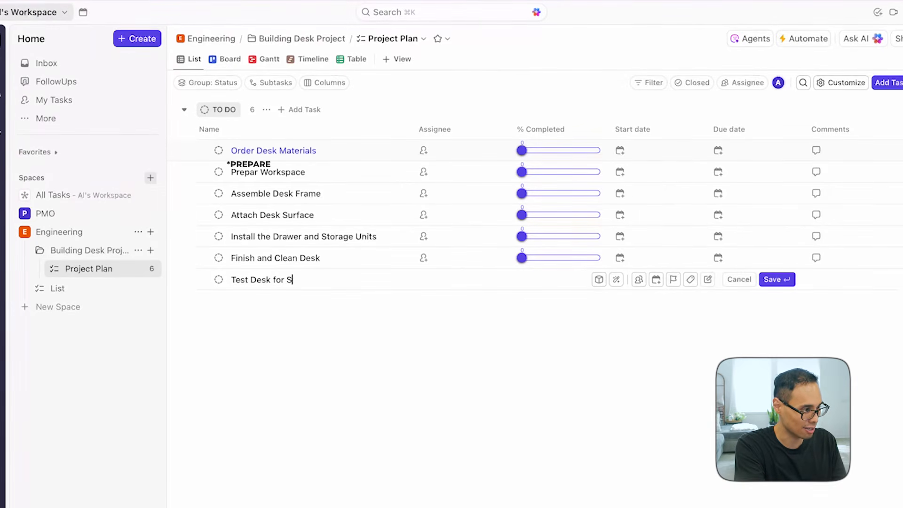
pyautogui.write('tability')
pyautogui.press('Return')
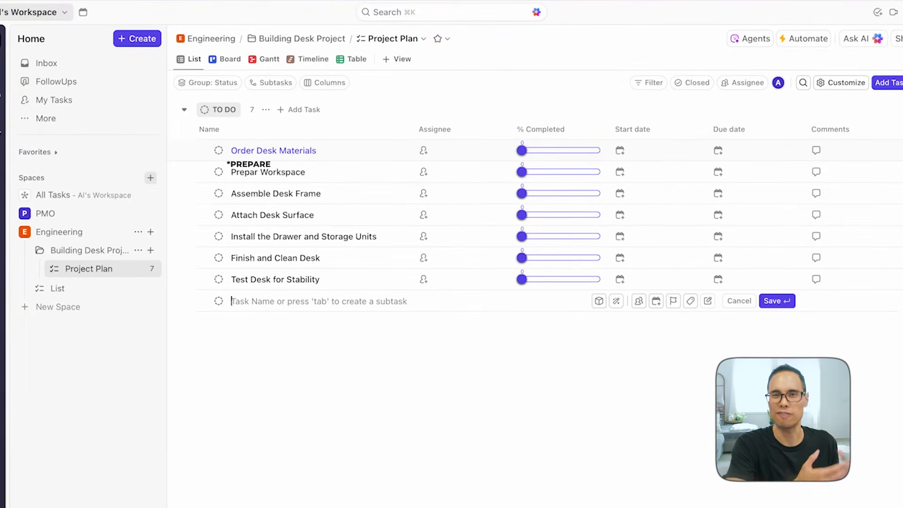
pyautogui.write('Final Check')
pyautogui.press('Return')
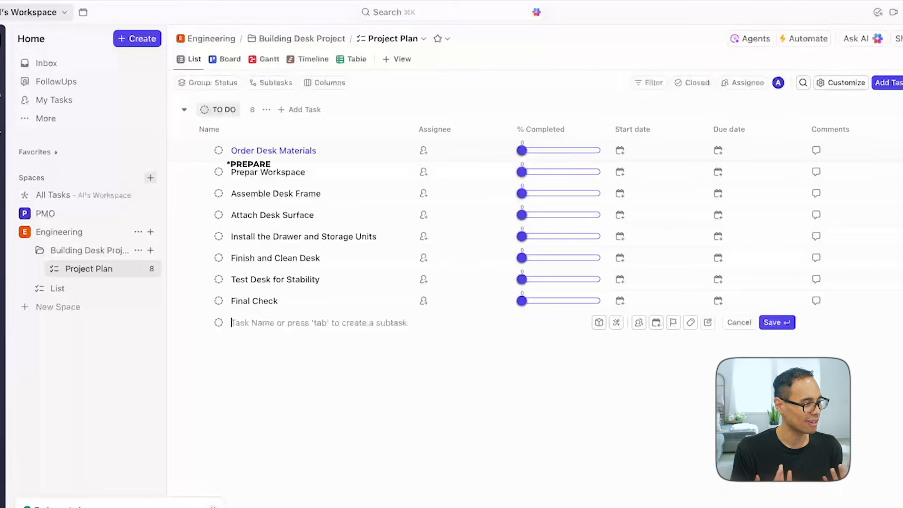
pyautogui.write('Setup New Desk')
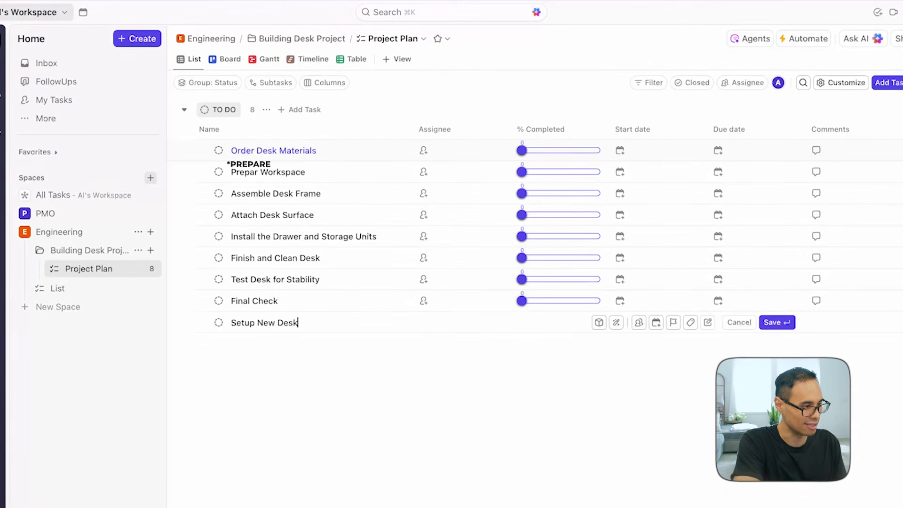
pyautogui.press('Return')
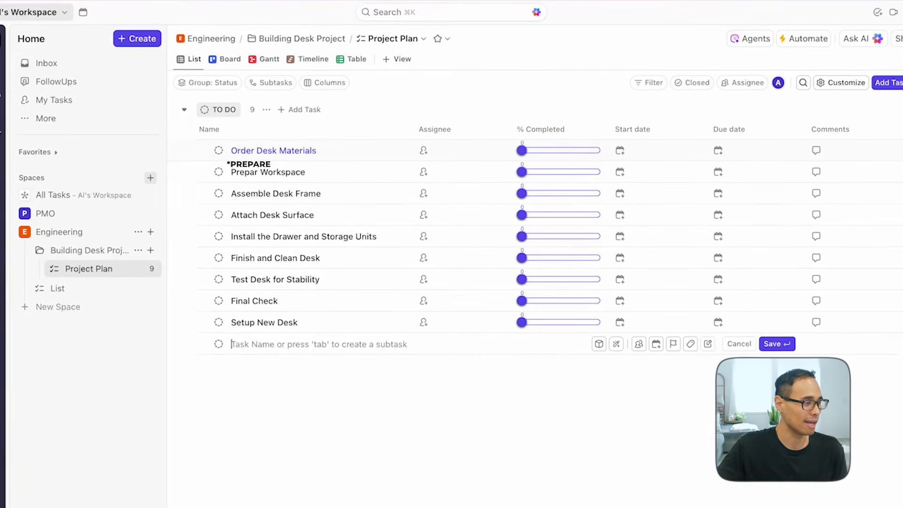
# Step: In the Table view of the Project Plan, assign the Order Desk Materials task to your own account
pyautogui.click(362, 59)
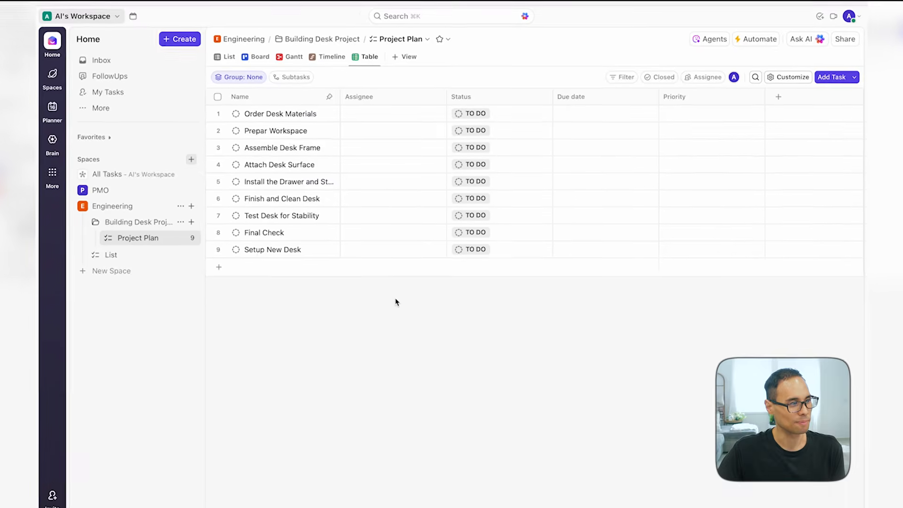
pyautogui.click(229, 58)
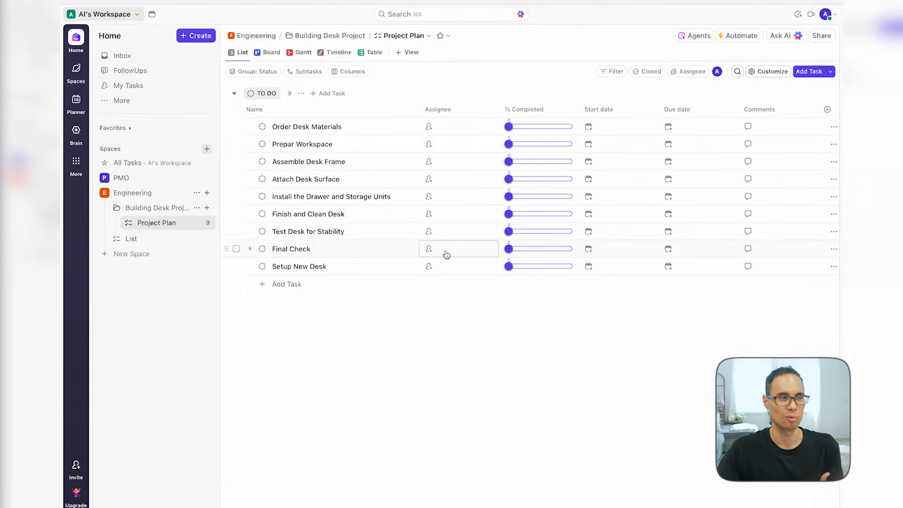
pyautogui.click(375, 53)
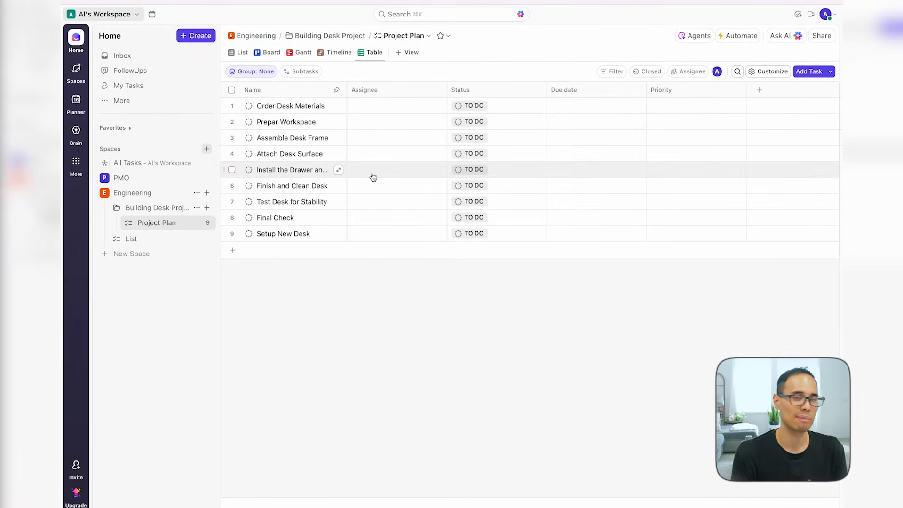
pyautogui.click(375, 106)
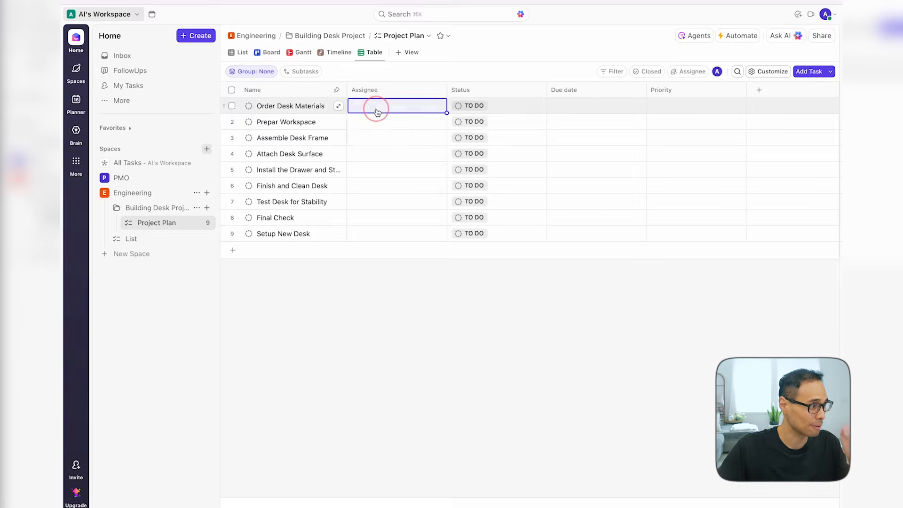
pyautogui.click(393, 143)
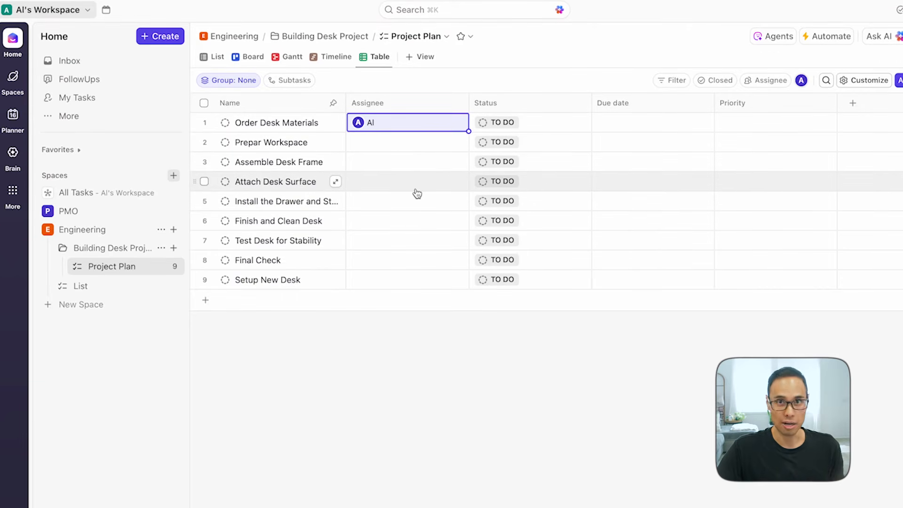
# Step: Fill the assignee of Order Desk Materials down to all remaining tasks through Setup New Desk, and return to the List view
pyautogui.click(467, 131)
pyautogui.click(632, 368)
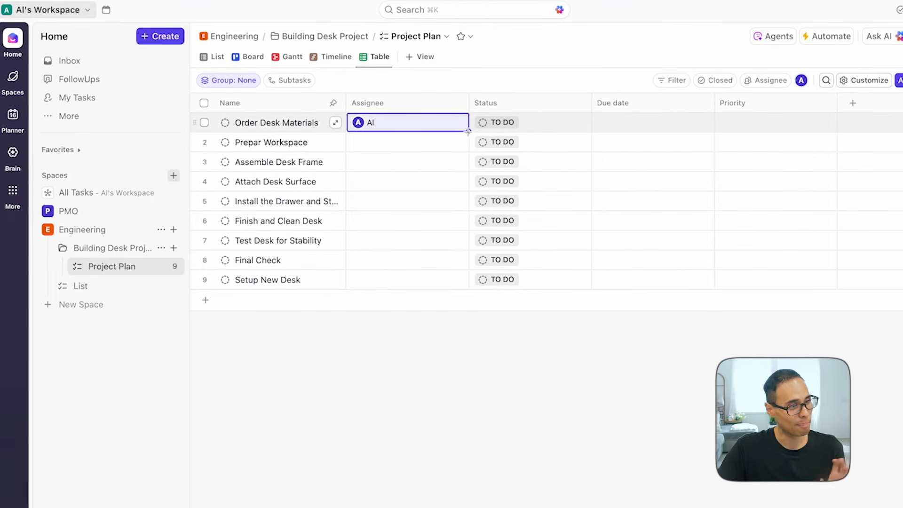
pyautogui.moveTo(468, 132); pyautogui.dragTo(459, 286)
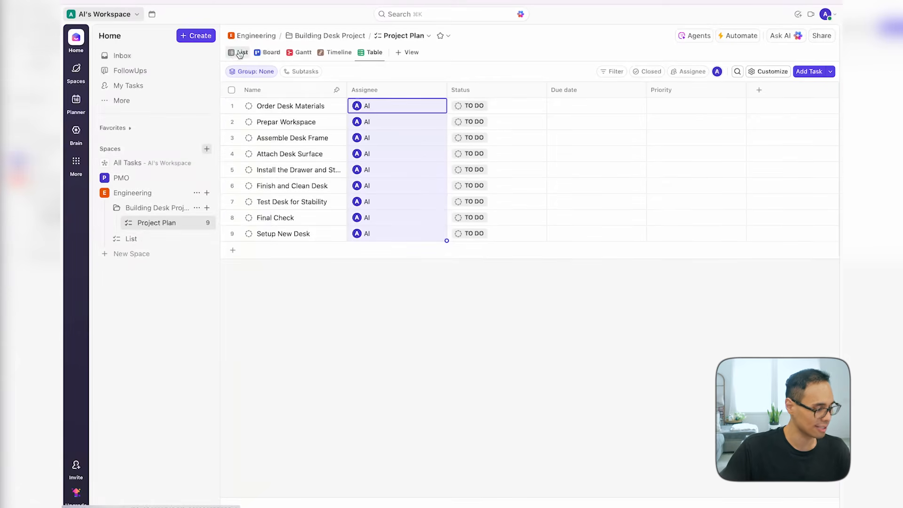
pyautogui.click(240, 53)
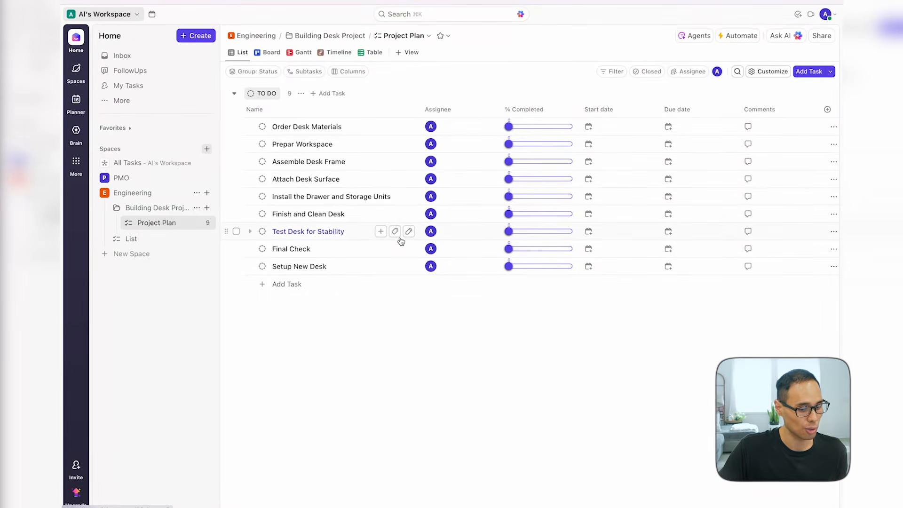
# Step: In the Board view of the Project Plan, move the Order Desk Materials card from To Do to In Progress
pyautogui.click(270, 56)
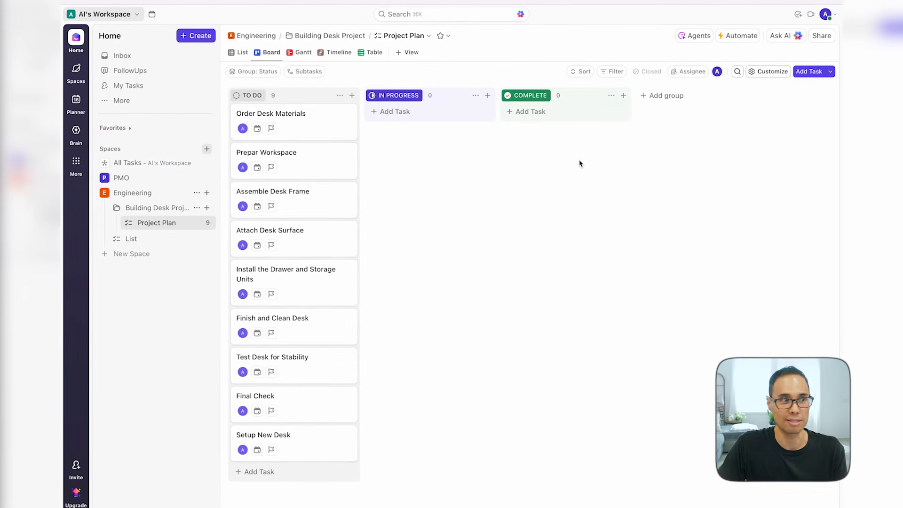
pyautogui.moveTo(284, 116); pyautogui.dragTo(332, 110)
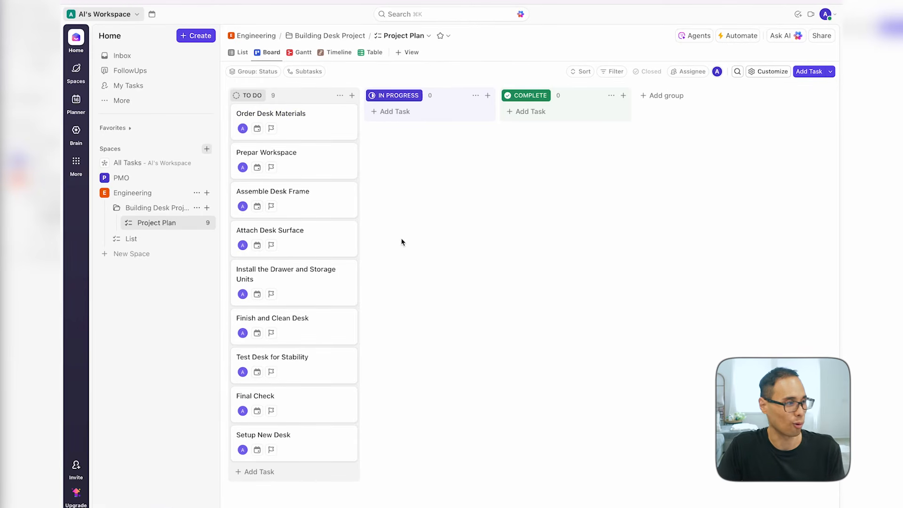
pyautogui.moveTo(342, 115); pyautogui.dragTo(427, 136)
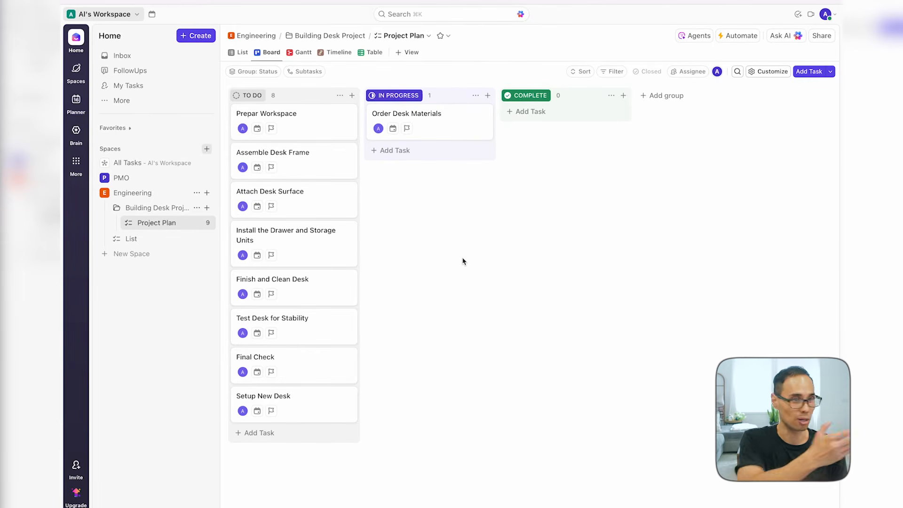
# Step: Move the Order Desk Materials card back to To Do and return to the List view
pyautogui.moveTo(430, 136); pyautogui.dragTo(301, 115)
pyautogui.click(239, 52)
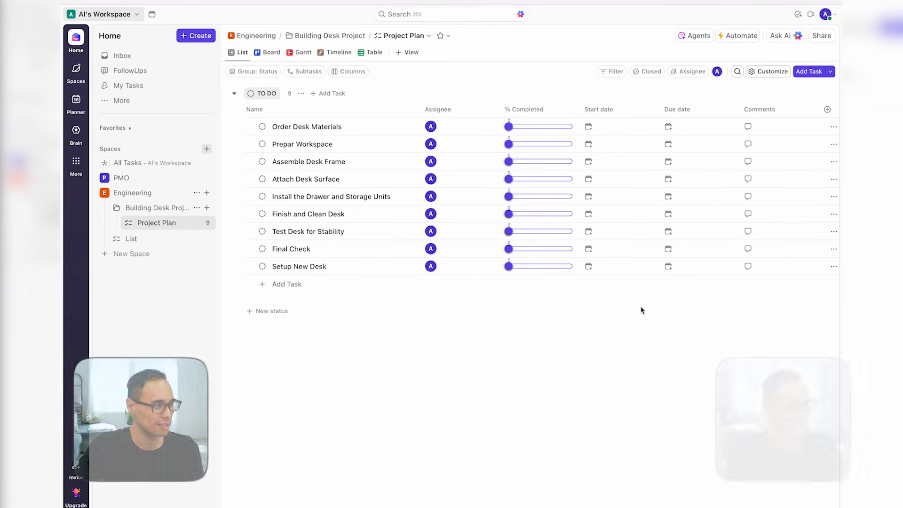
# Step: Schedule Order Desk Materials with a start date of Sep 22 and a due date of Oct 3
pyautogui.click(594, 127)
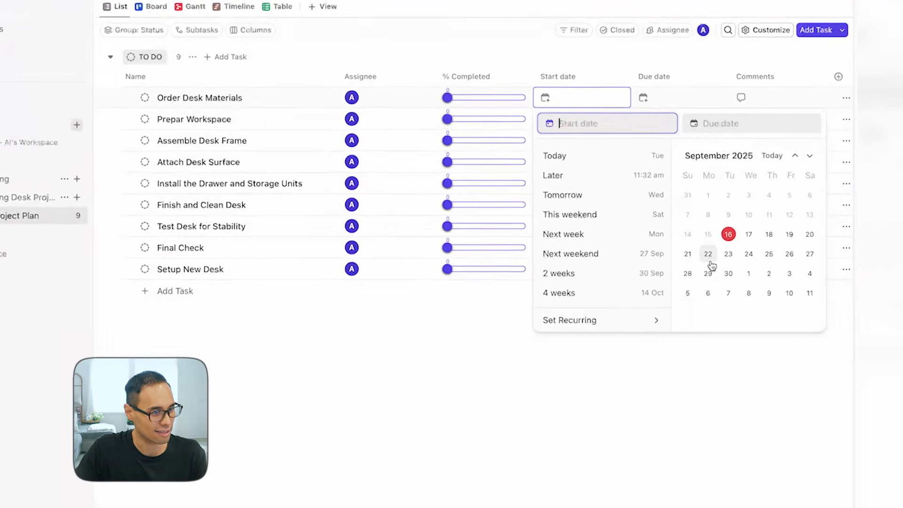
pyautogui.click(708, 256)
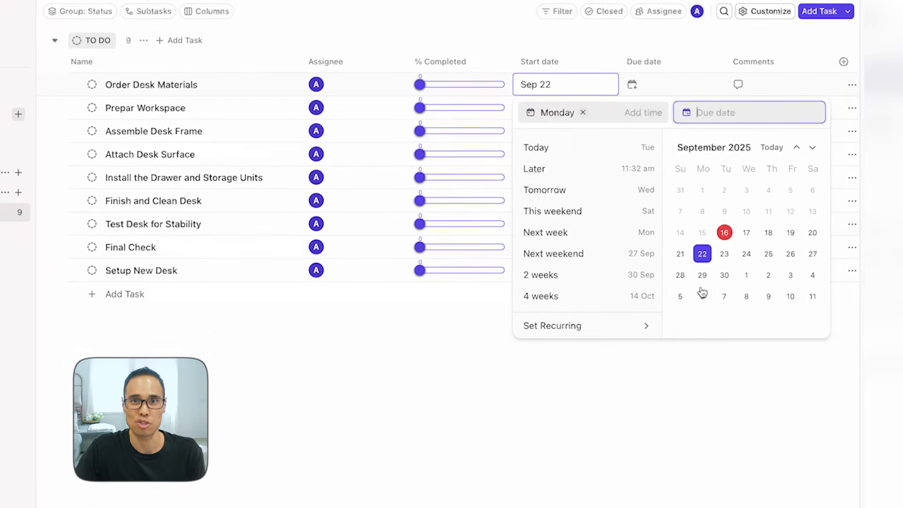
pyautogui.click(691, 392)
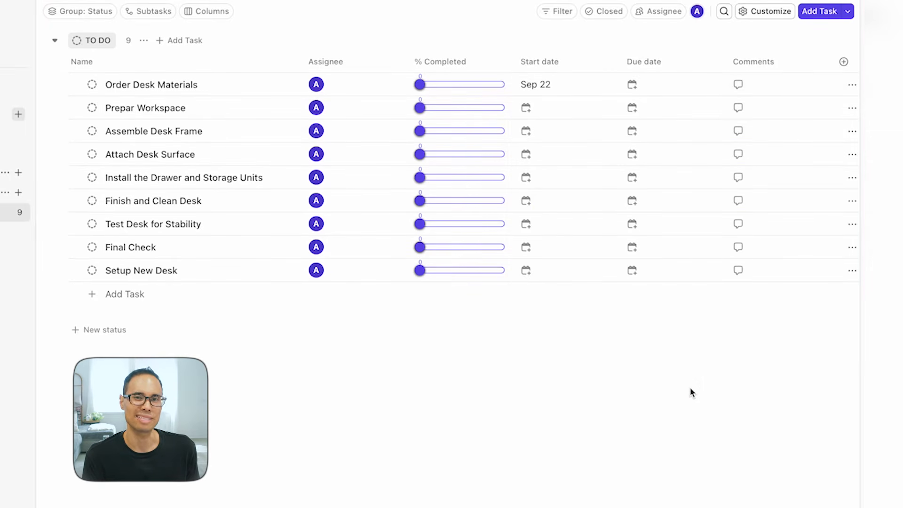
pyautogui.click(651, 90)
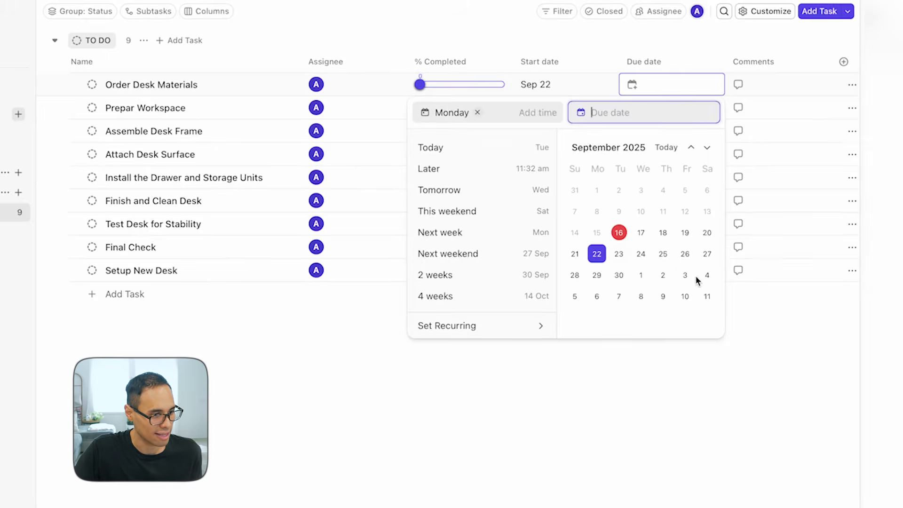
pyautogui.click(686, 278)
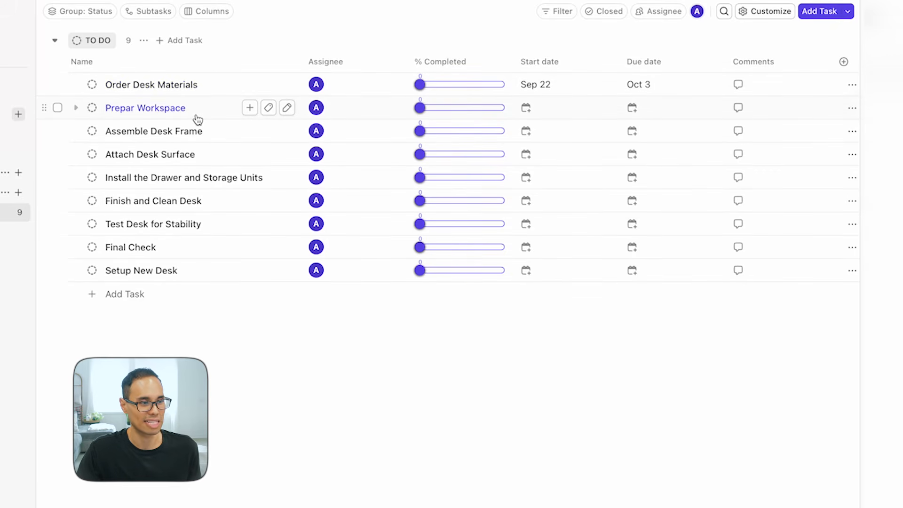
# Step: Schedule Prepar Workspace with a start date of Oct 6 and a due date of Oct 10
pyautogui.click(556, 113)
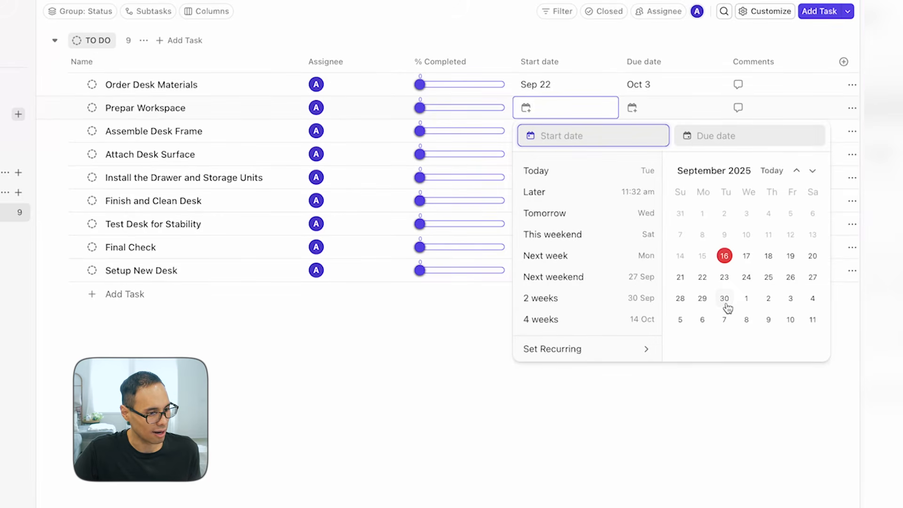
pyautogui.click(702, 320)
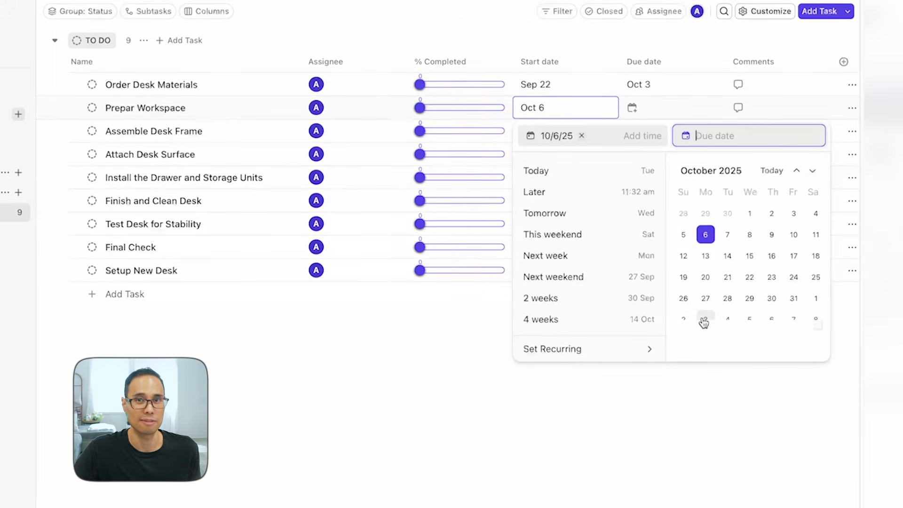
pyautogui.click(423, 427)
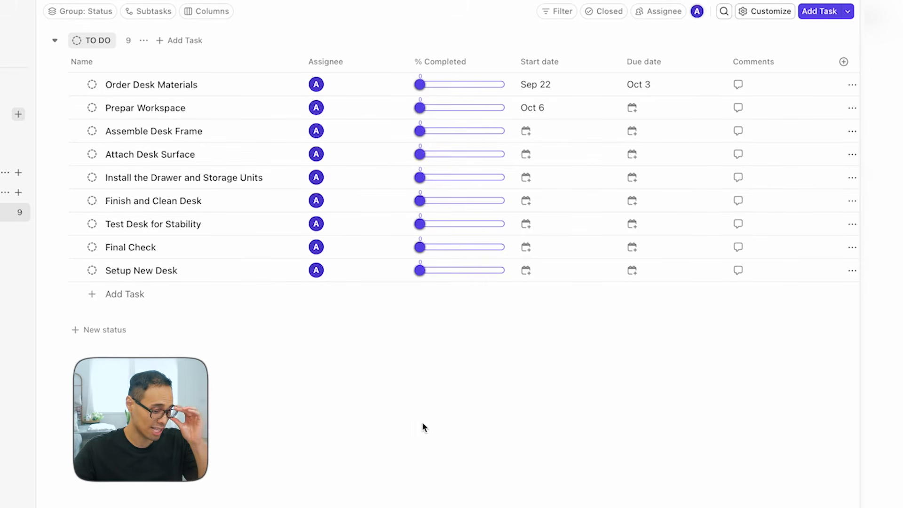
pyautogui.click(645, 112)
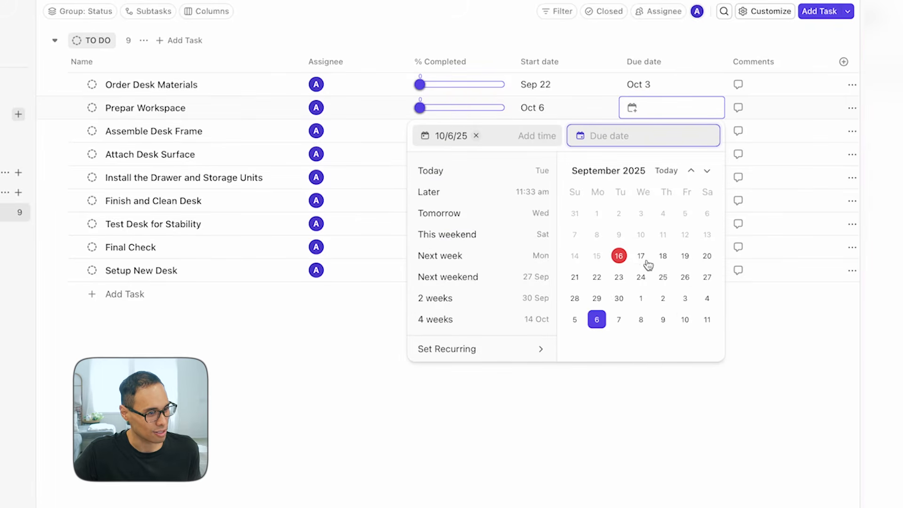
pyautogui.click(688, 325)
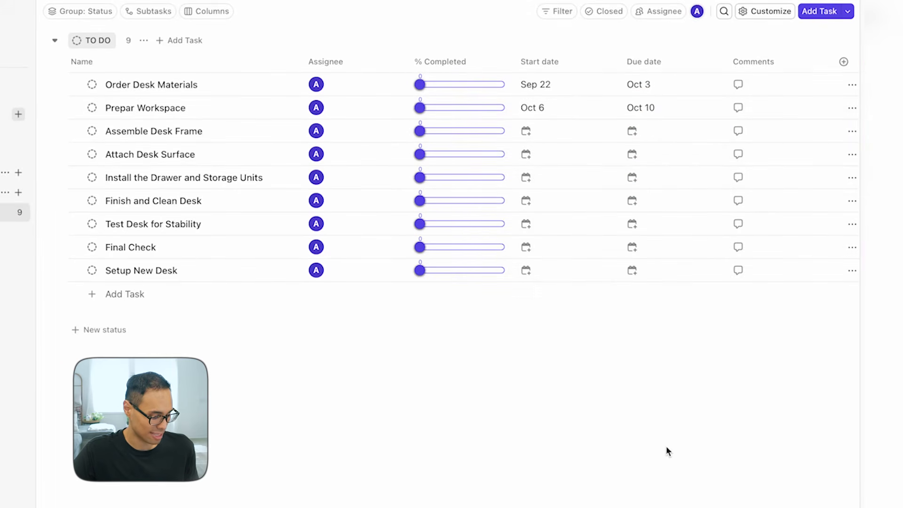
# Step: Set both the start date and the due date of Assemble Desk Frame to Oct 13
pyautogui.click(541, 137)
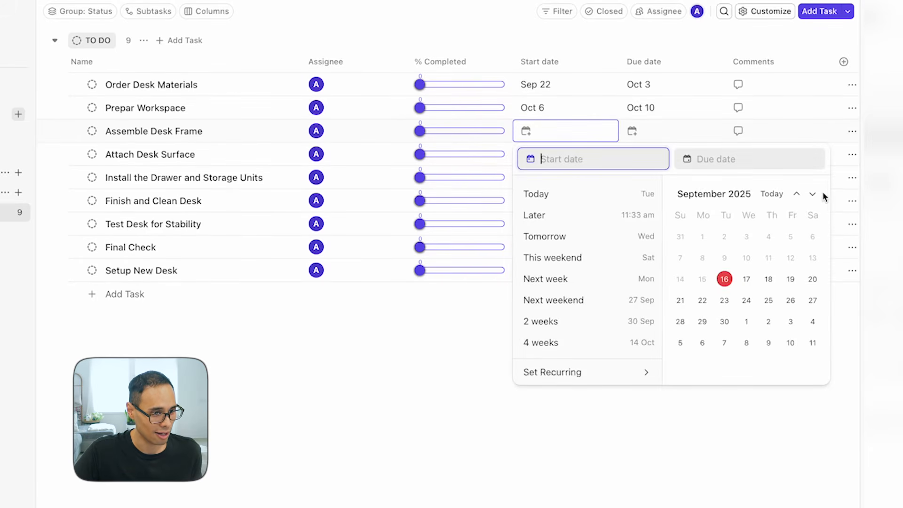
pyautogui.click(813, 194)
pyautogui.click(702, 278)
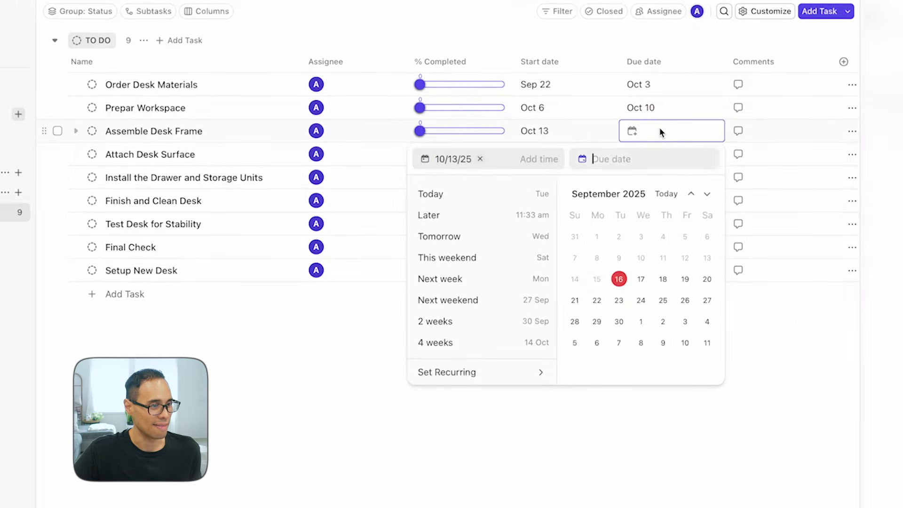
pyautogui.click(708, 195)
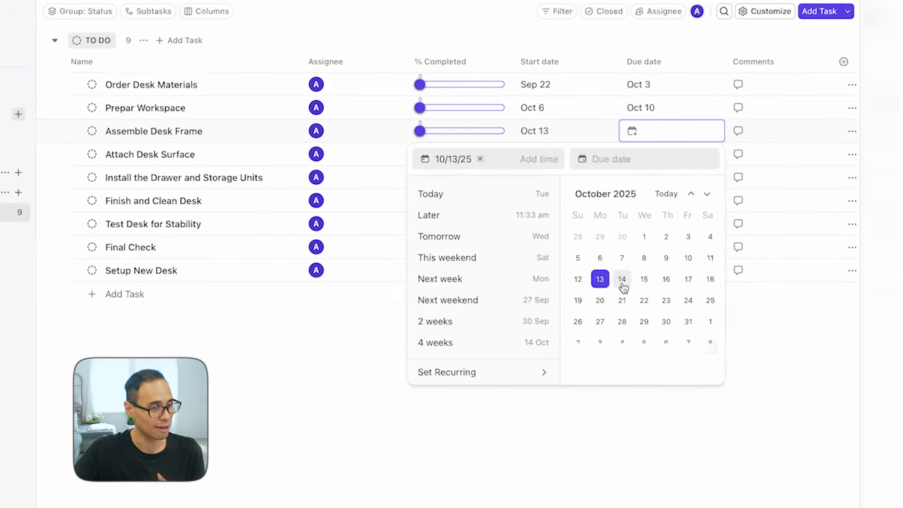
pyautogui.click(600, 279)
pyautogui.click(619, 433)
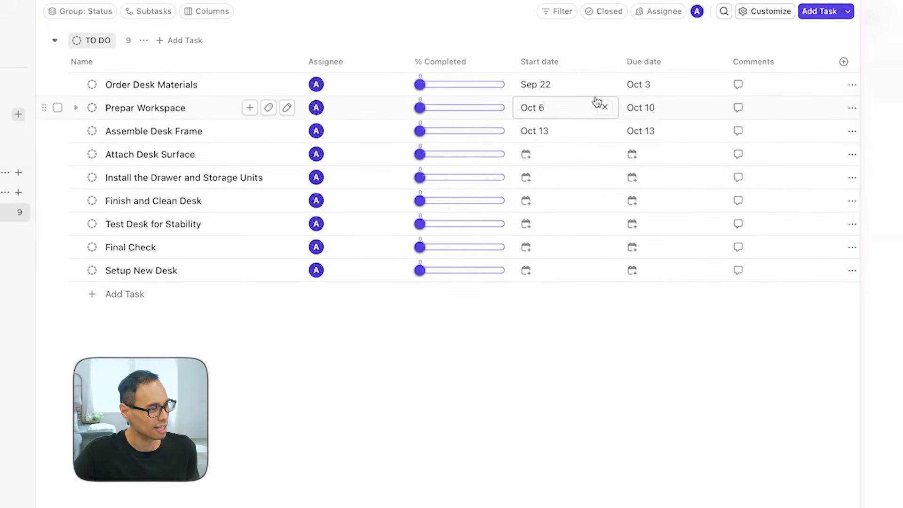
# Step: Schedule Attach Desk Surface with a start date of Oct 14 and a due date of Oct 15
pyautogui.click(549, 155)
pyautogui.click(811, 218)
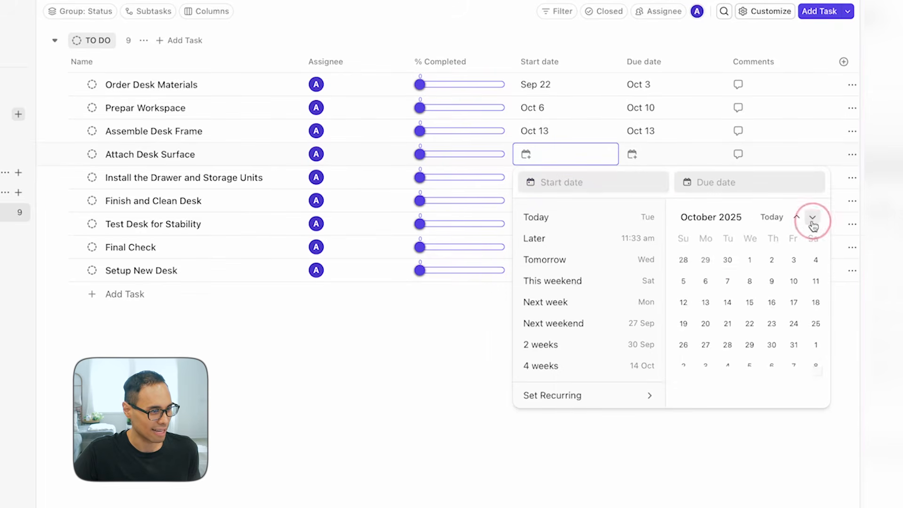
pyautogui.click(728, 303)
pyautogui.click(439, 320)
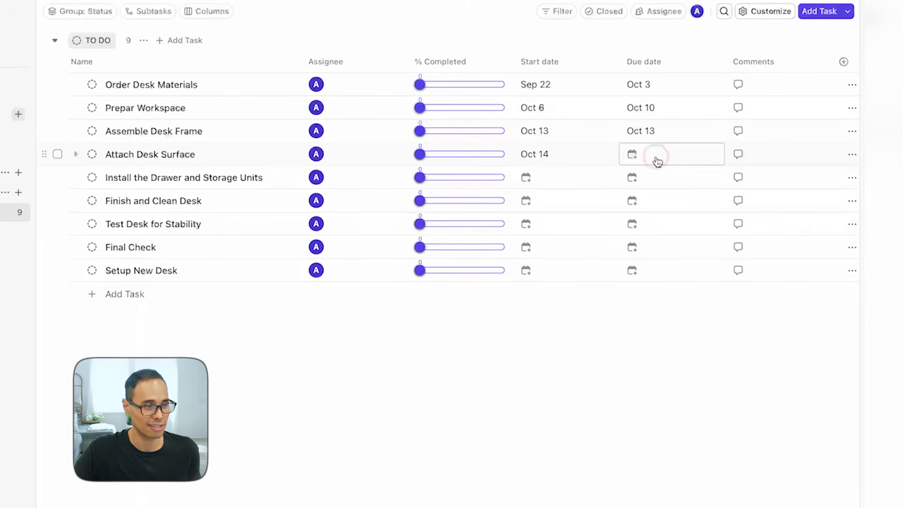
pyautogui.click(657, 162)
pyautogui.click(710, 222)
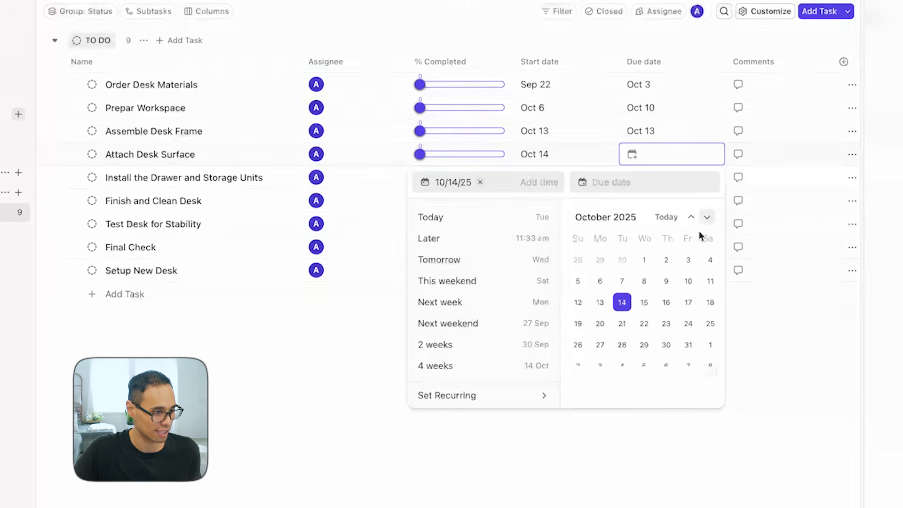
pyautogui.click(645, 303)
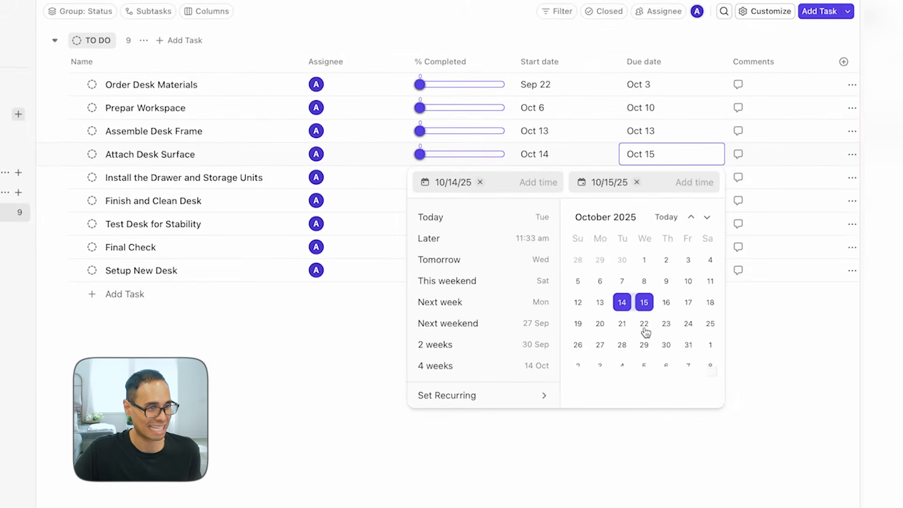
pyautogui.click(637, 482)
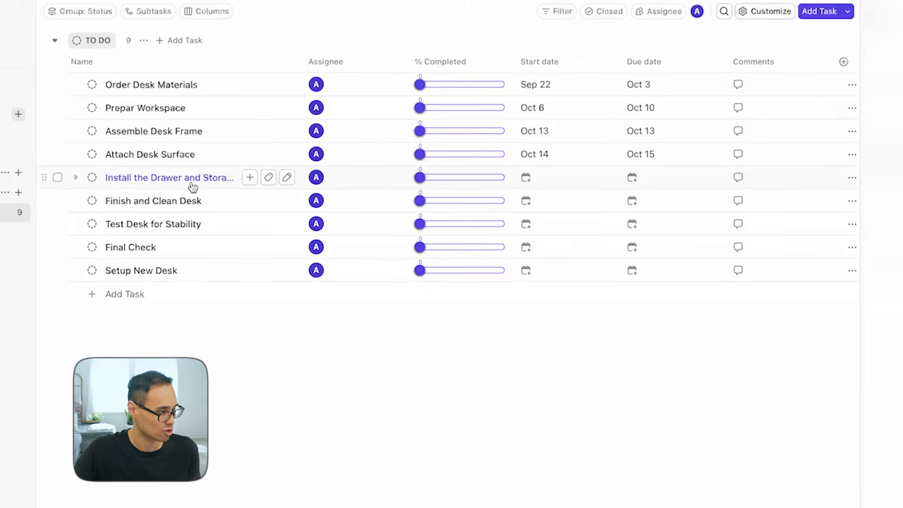
# Step: Schedule Install the Drawer and Storage Units with a start date of Oct 14 and a due date of Oct 15
pyautogui.click(547, 178)
pyautogui.click(813, 240)
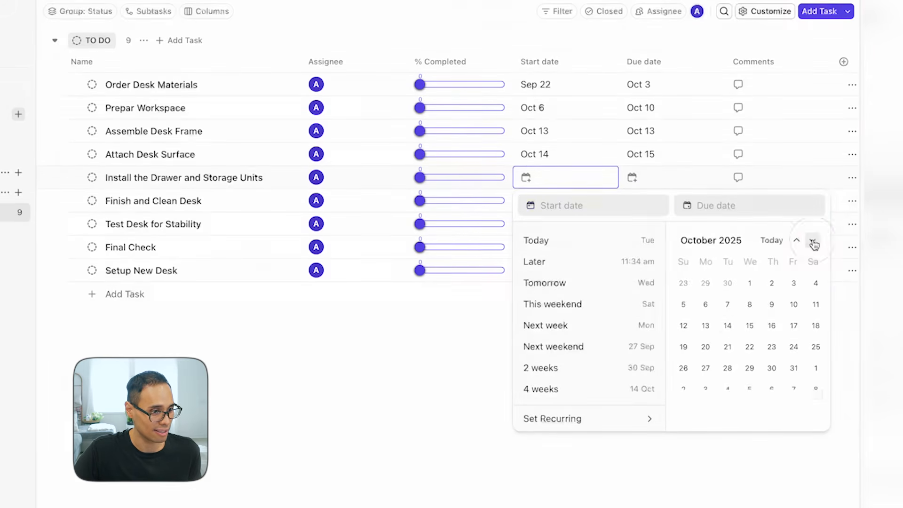
pyautogui.click(727, 325)
pyautogui.click(453, 367)
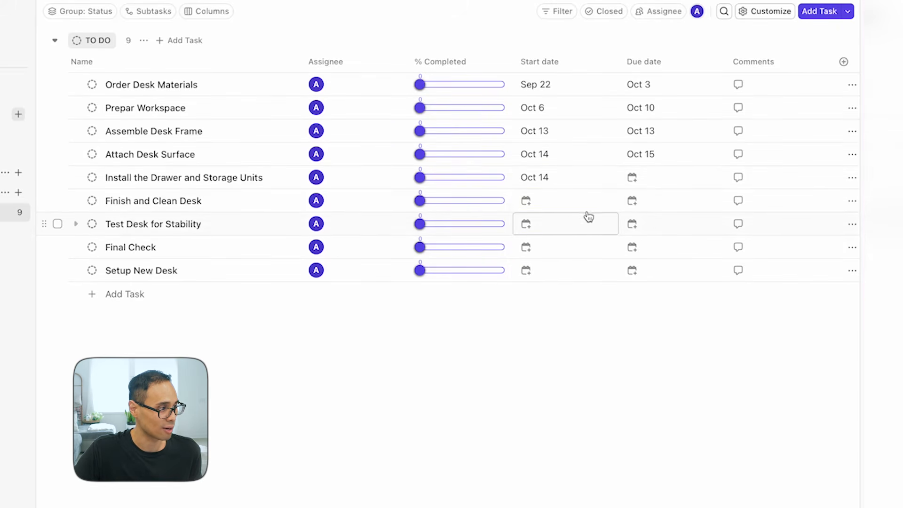
pyautogui.click(651, 179)
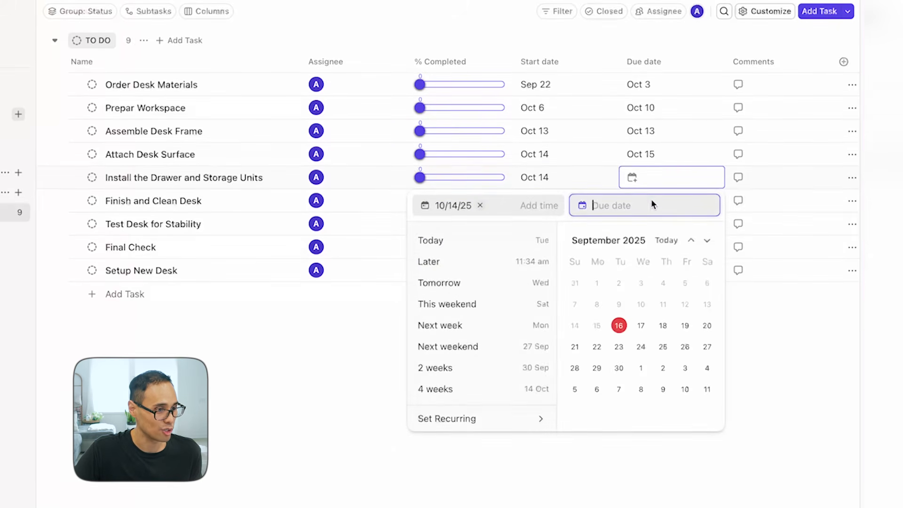
pyautogui.click(707, 242)
pyautogui.click(641, 325)
pyautogui.click(295, 382)
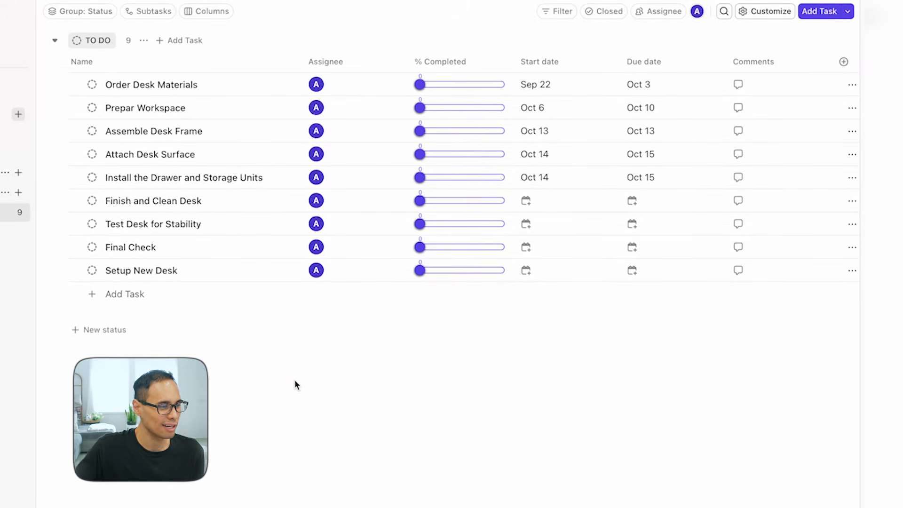
# Step: Schedule Finish and Clean Desk with a start date of Oct 14 and a due date of Oct 15
pyautogui.click(544, 202)
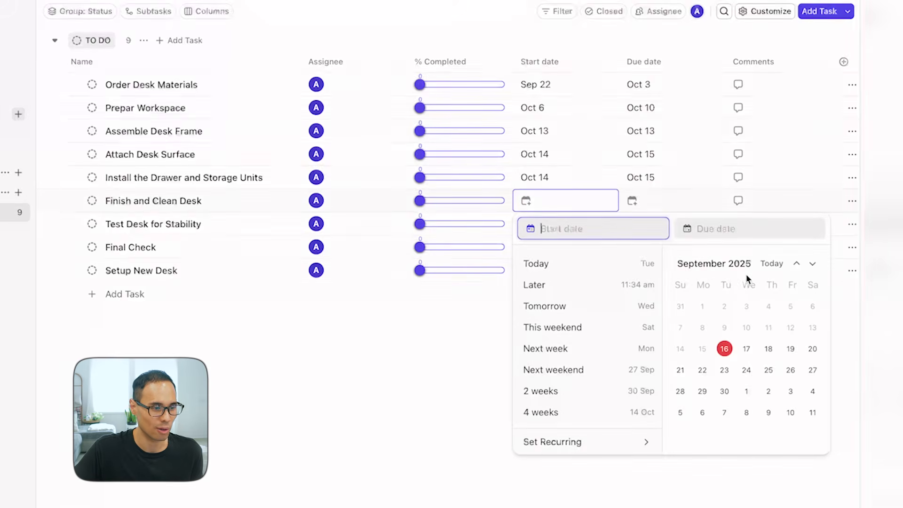
pyautogui.click(812, 263)
pyautogui.click(727, 348)
pyautogui.click(403, 356)
pyautogui.click(661, 201)
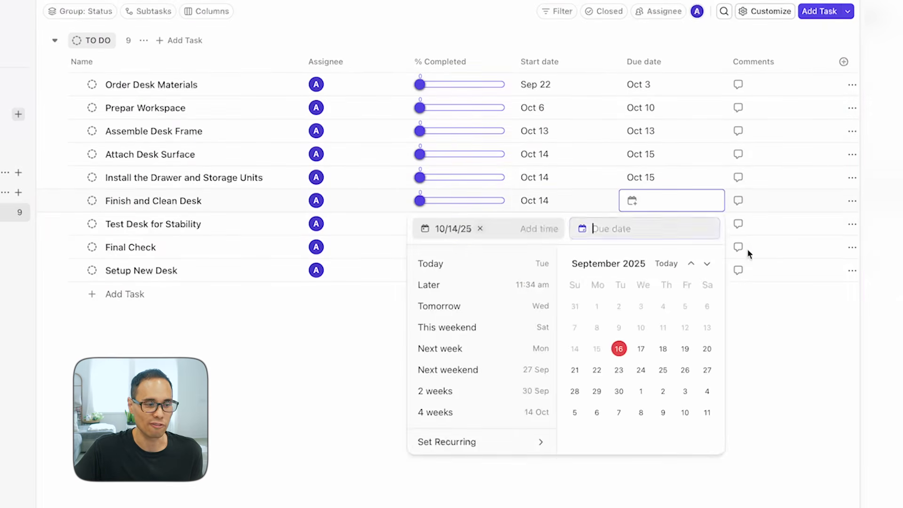
pyautogui.click(707, 264)
pyautogui.click(644, 349)
pyautogui.click(284, 390)
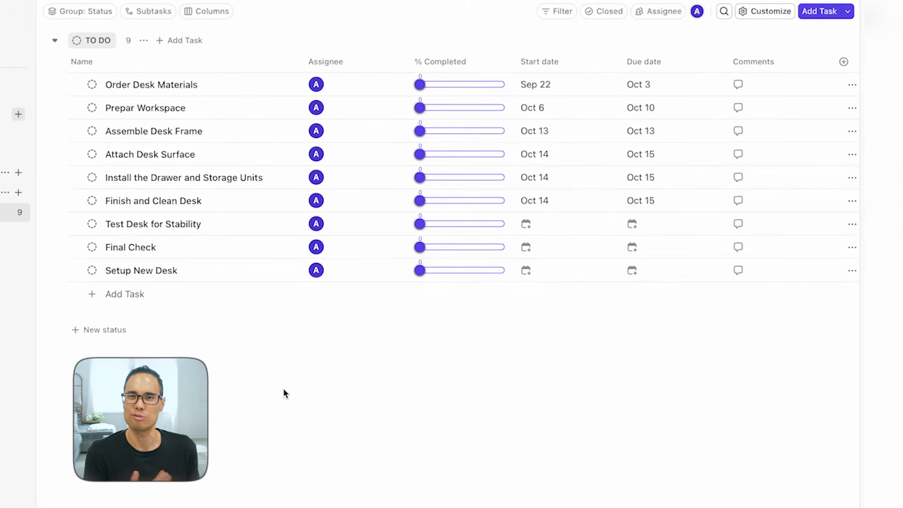
# Step: Set both the start date and the due date of Test Desk for Stability to Oct 16
pyautogui.click(540, 230)
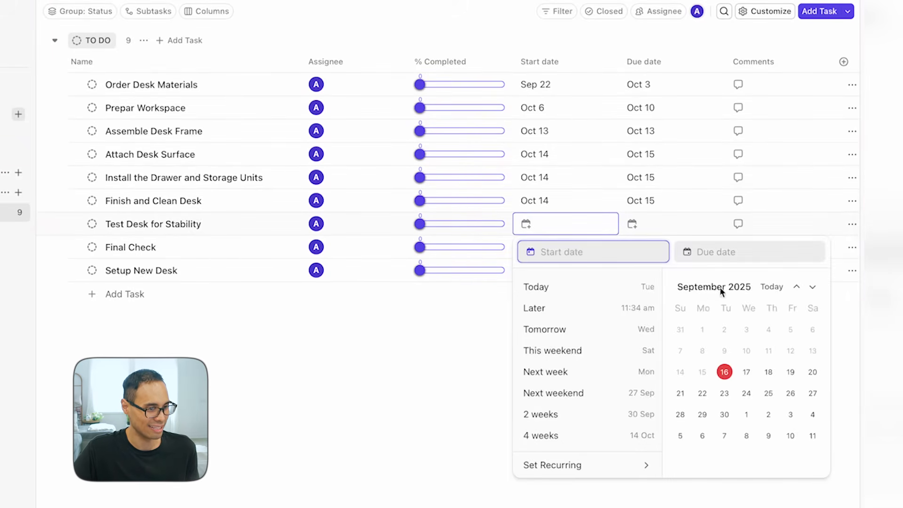
pyautogui.click(812, 288)
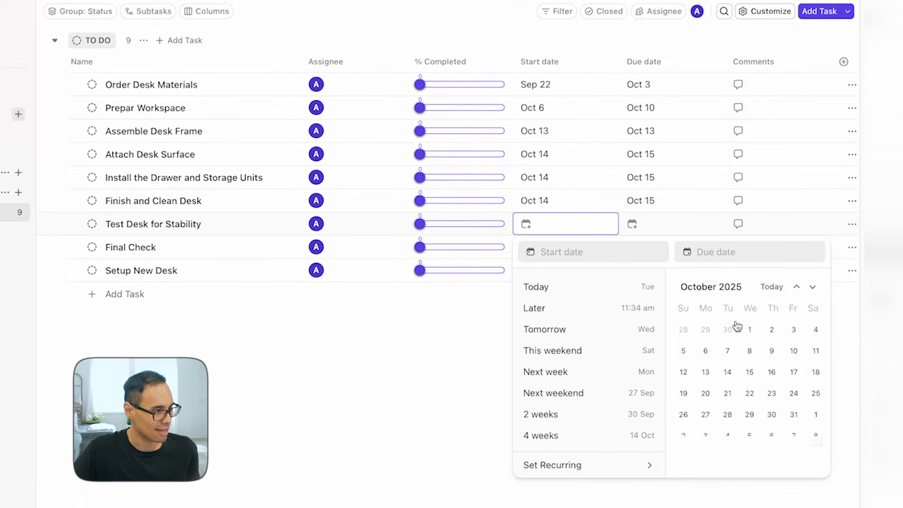
pyautogui.click(771, 372)
pyautogui.click(345, 364)
pyautogui.click(650, 231)
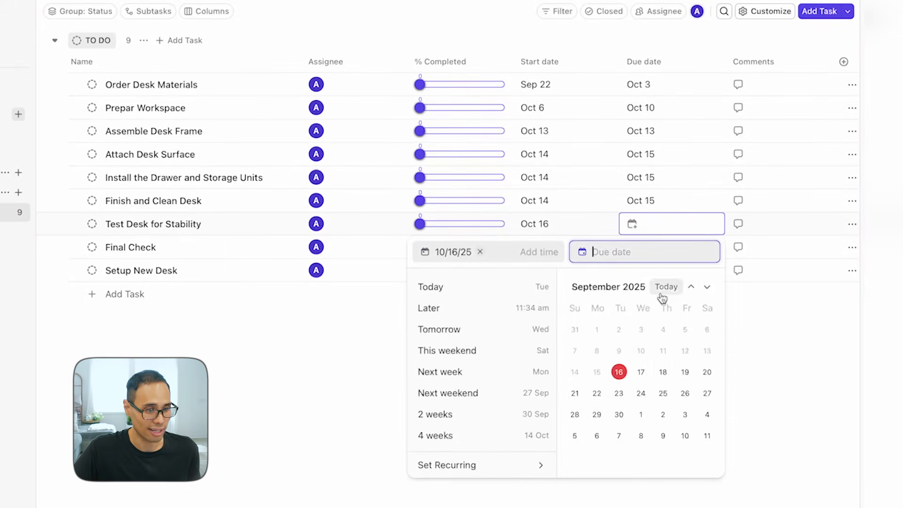
pyautogui.click(707, 288)
pyautogui.click(667, 372)
pyautogui.click(75, 360)
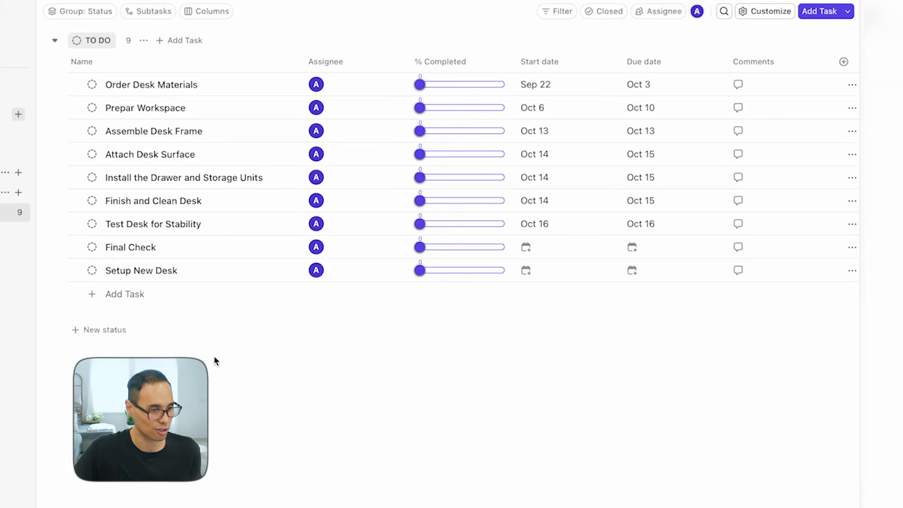
# Step: Set both the start date and the due date of Final Check to Oct 16
pyautogui.click(527, 246)
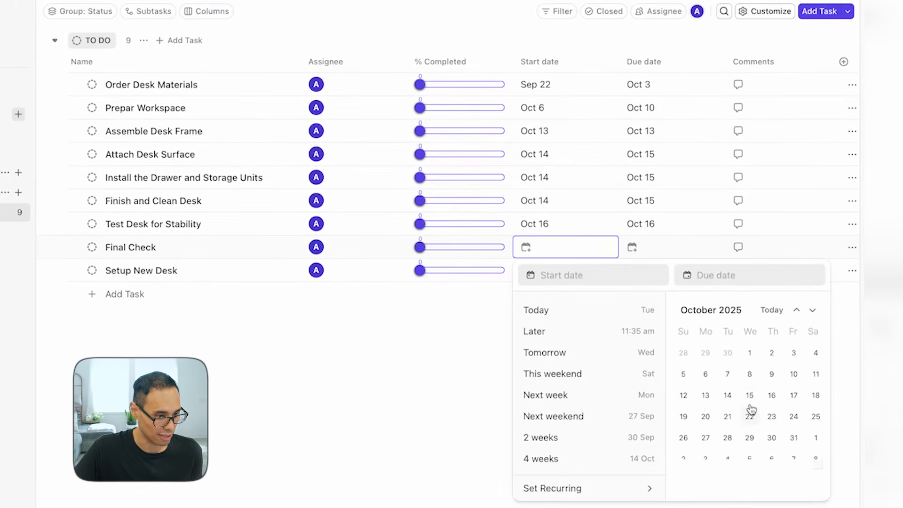
pyautogui.click(772, 395)
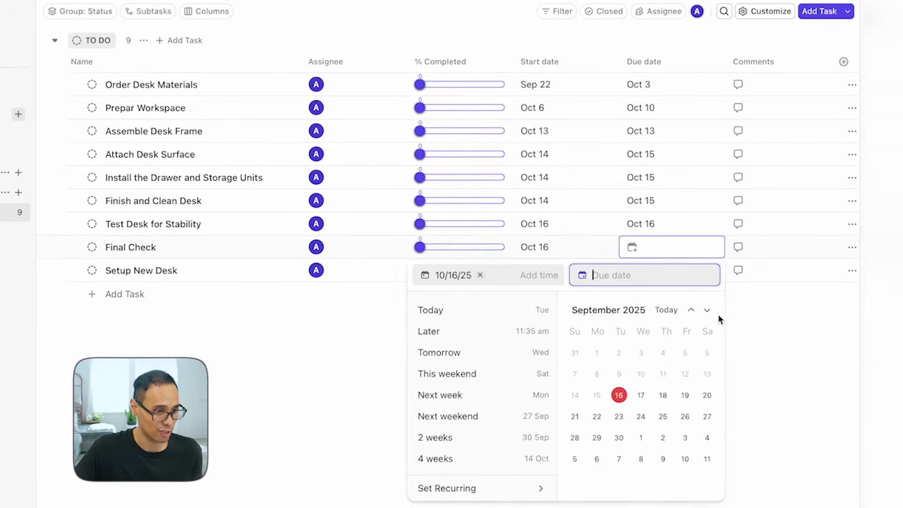
pyautogui.click(707, 309)
pyautogui.click(664, 396)
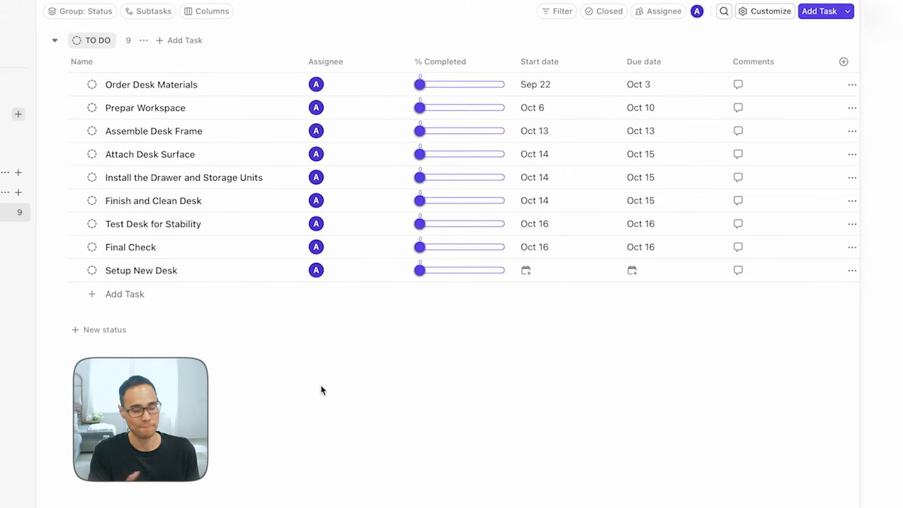
# Step: Set both the start date and the due date of Setup New Desk to Oct 17
pyautogui.click(536, 276)
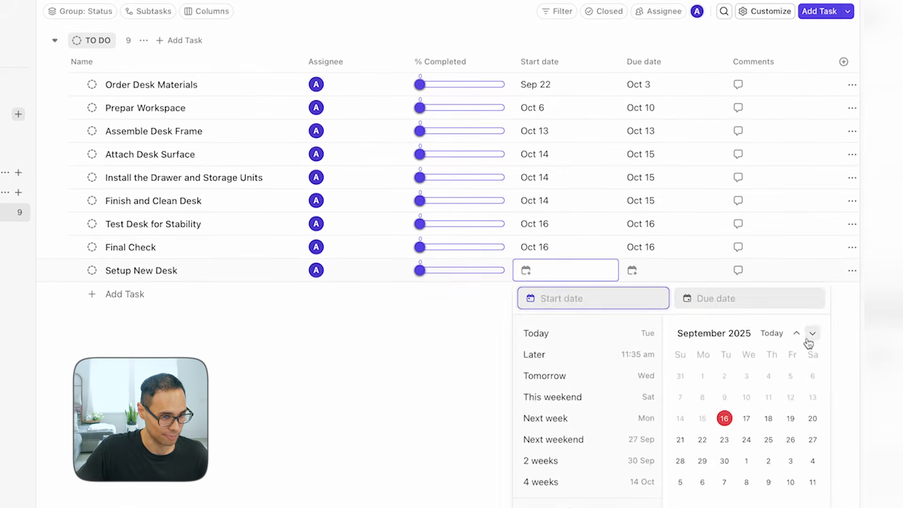
pyautogui.click(680, 273)
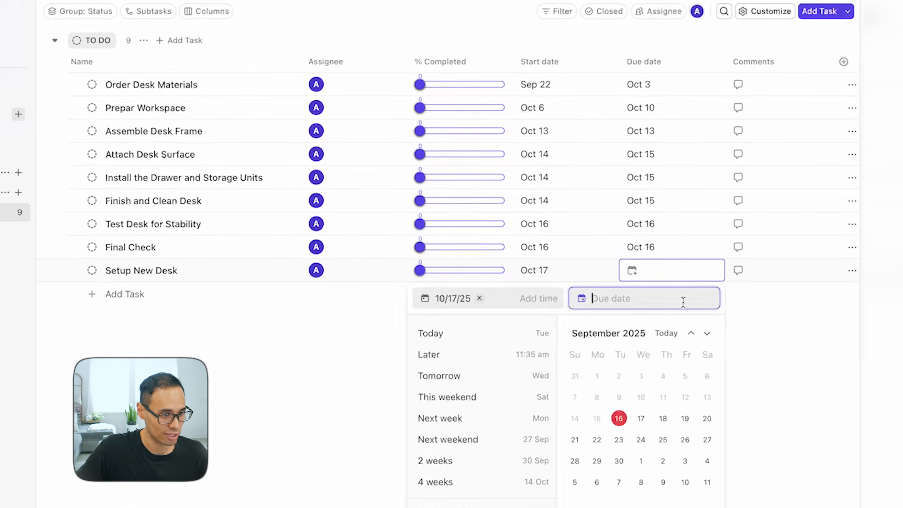
pyautogui.click(707, 333)
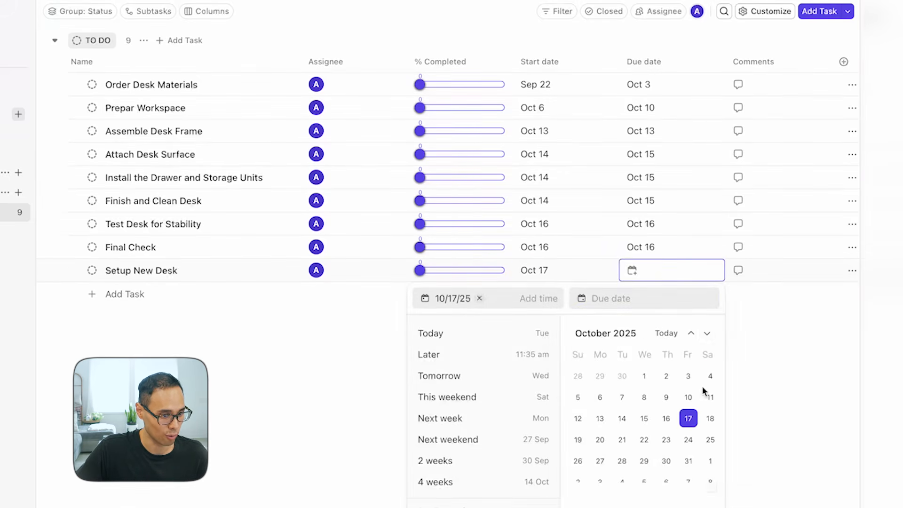
pyautogui.click(689, 419)
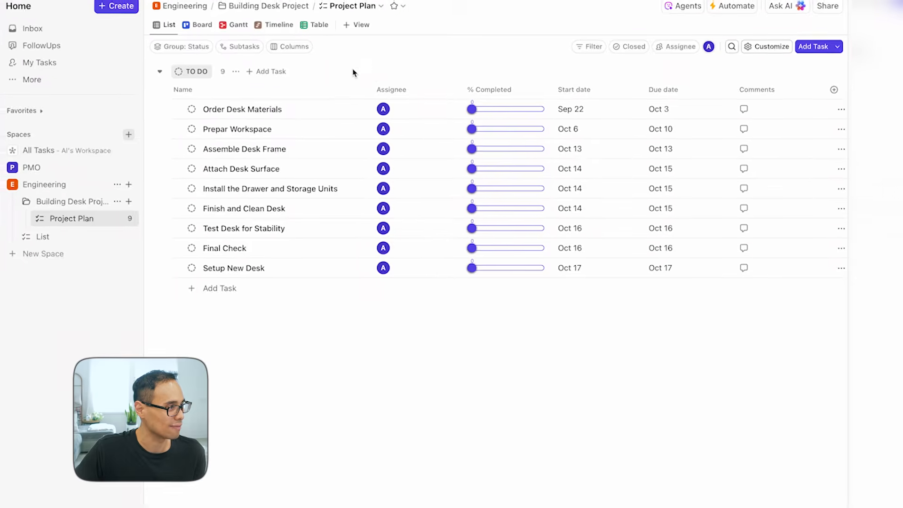
# Step: View the Project Plan tasks as a table and as a board grouped by status
pyautogui.click(318, 25)
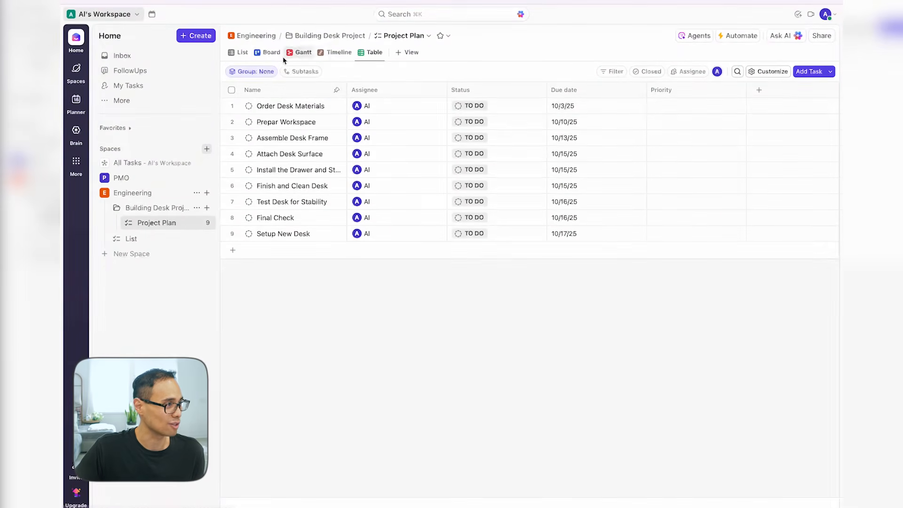
pyautogui.click(271, 53)
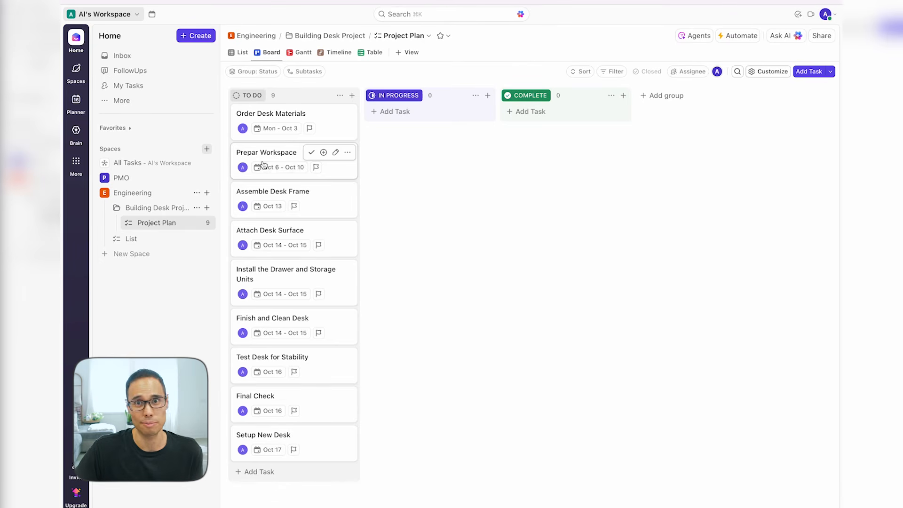
# Step: Show the Project Plan as a Gantt chart auto-fitted to the full schedule, and minimize the unsaved changes notice
pyautogui.click(299, 54)
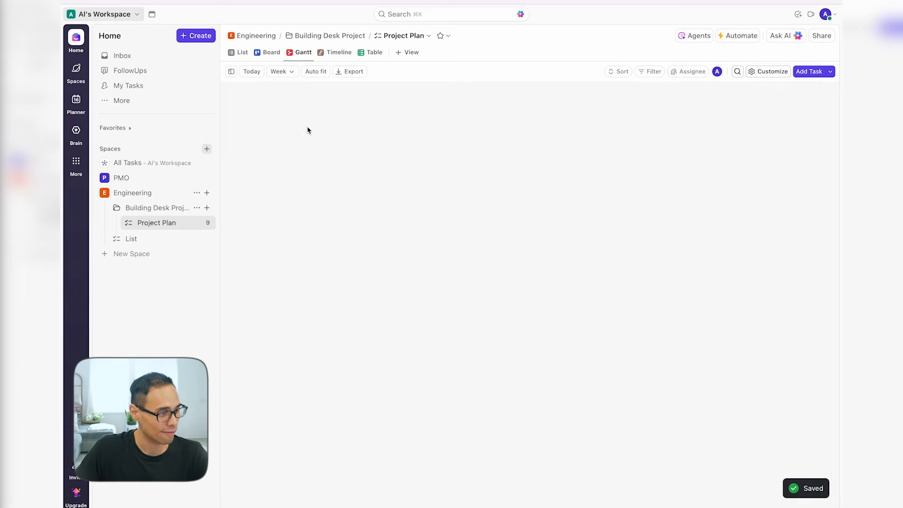
pyautogui.click(317, 71)
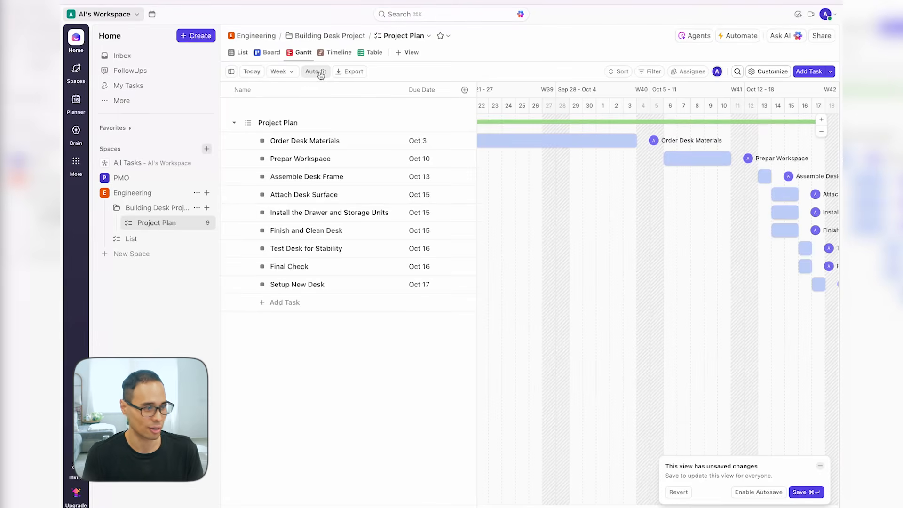
pyautogui.click(822, 468)
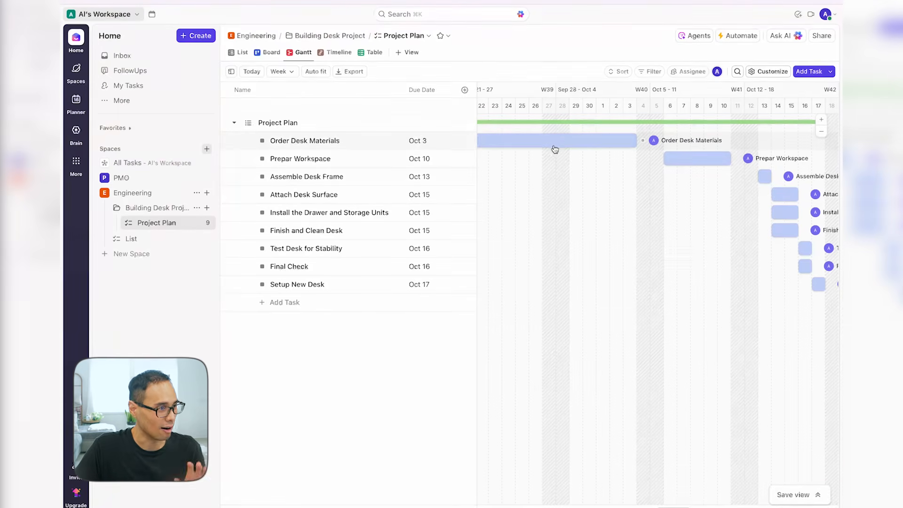